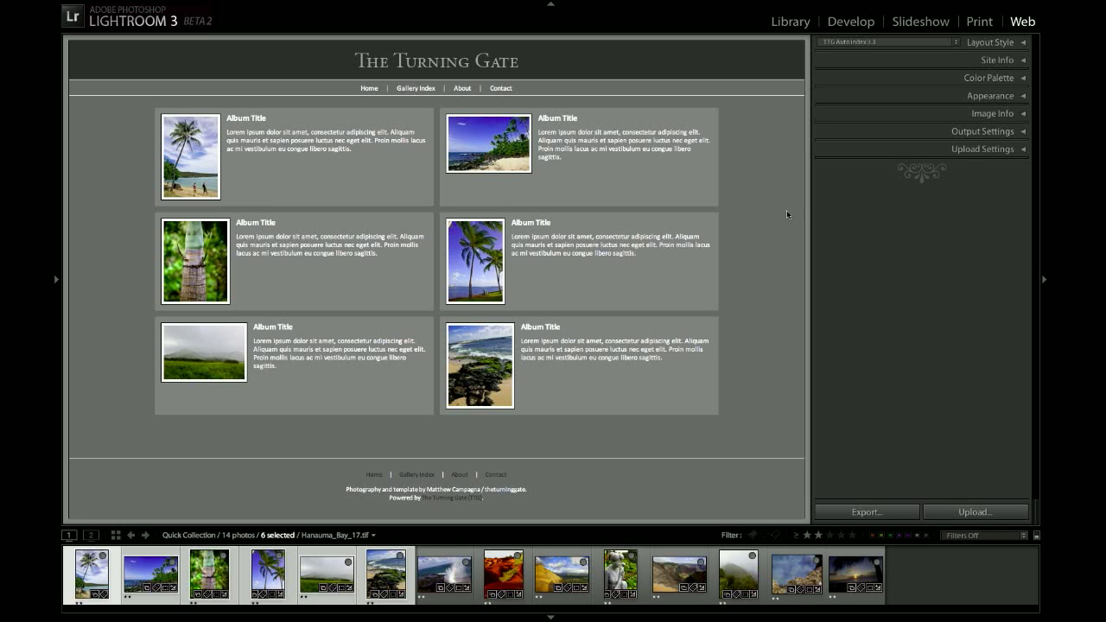
- Expand the Color Palette panel and keep the Gallery Index grid type as Descriptive
left_click(993, 78)
scroll(994, 82, "down", 3)
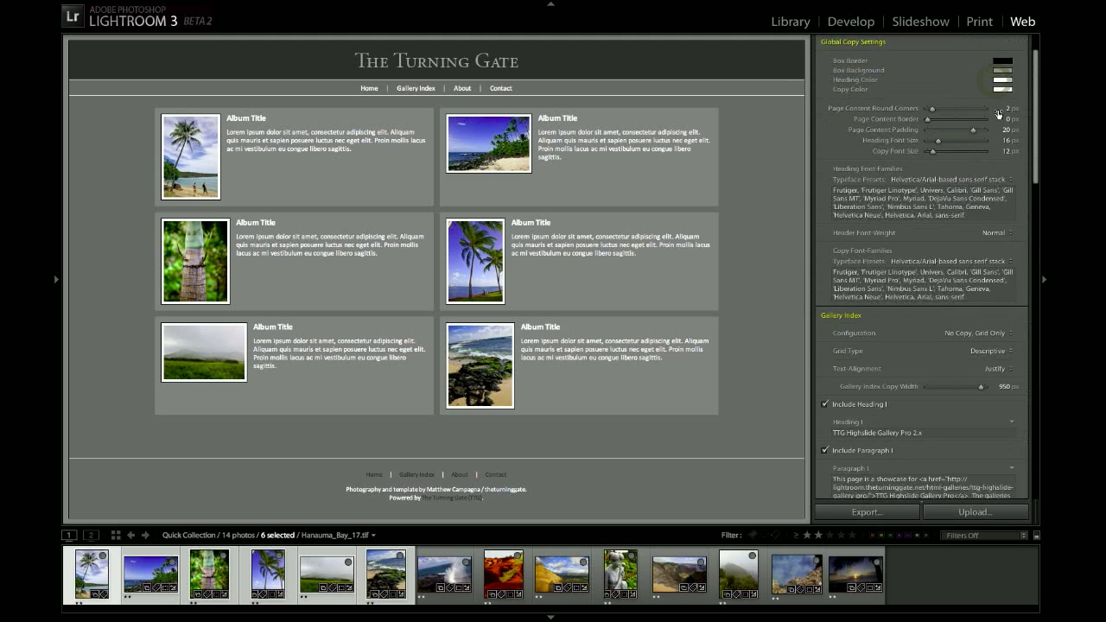
scroll(998, 112, "down", 5)
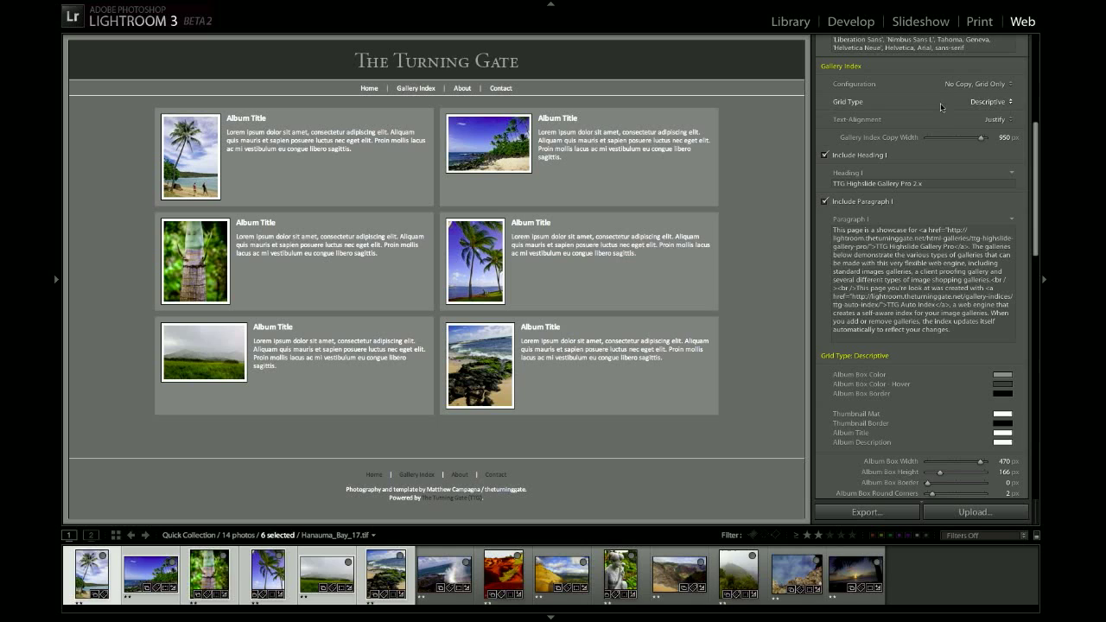
left_click(985, 105)
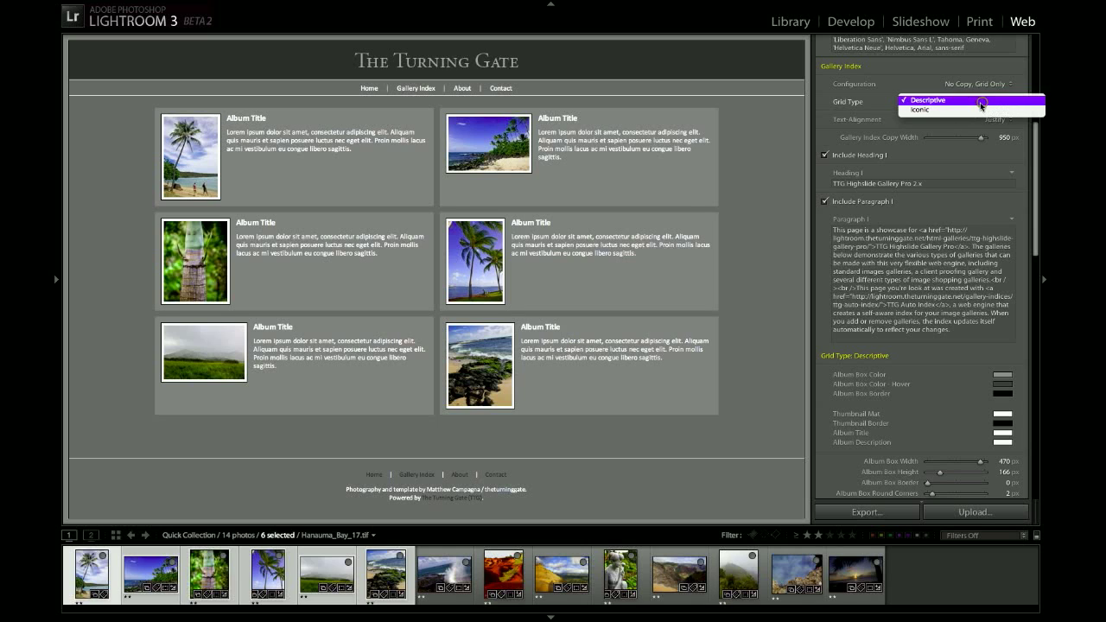
left_click(929, 101)
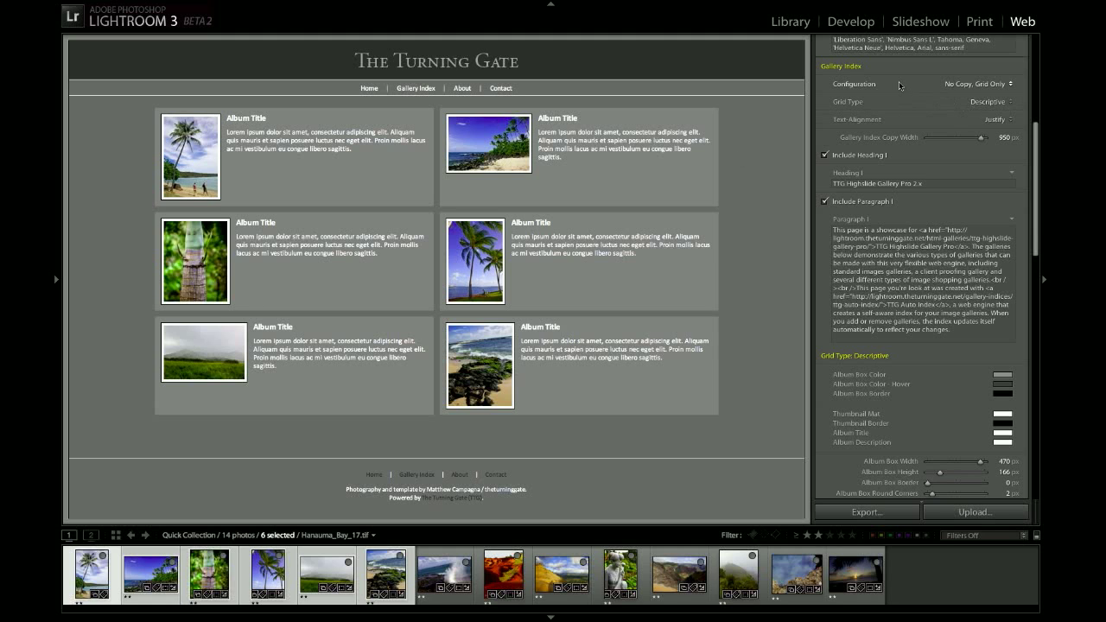
scroll(899, 86, "down", 4)
scroll(899, 87, "down", 2)
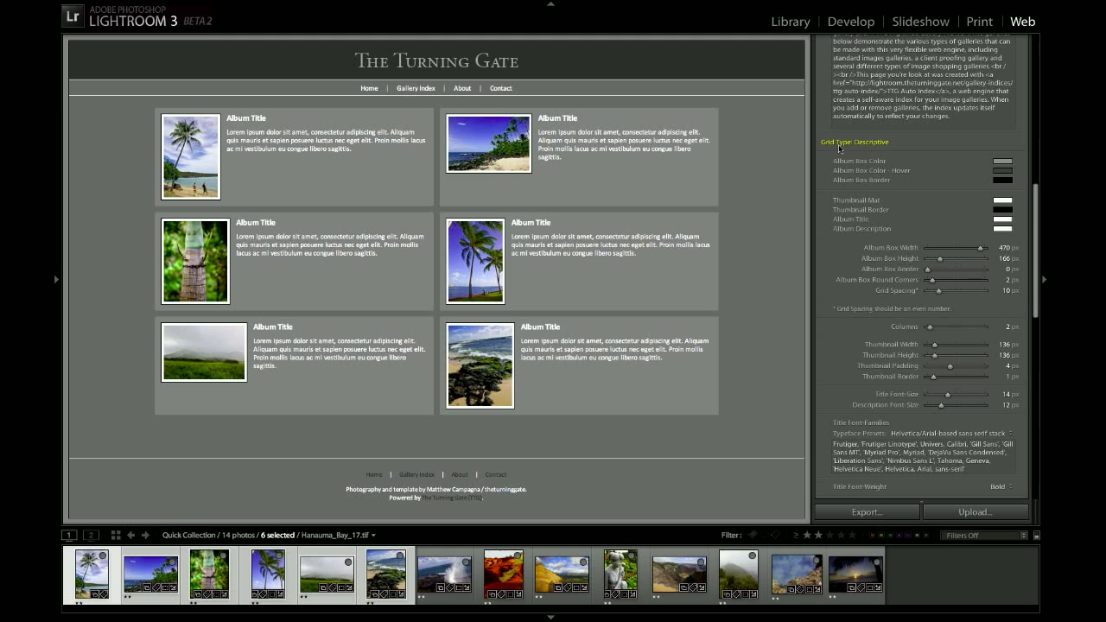
scroll(867, 144, "down", 3)
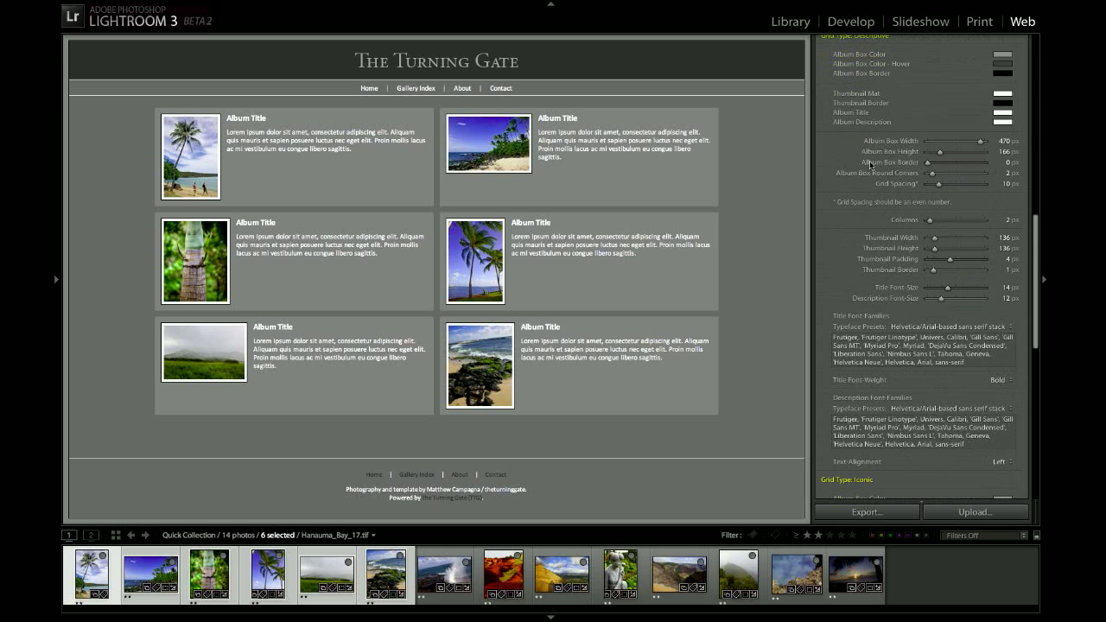
scroll(870, 165, "up", 9)
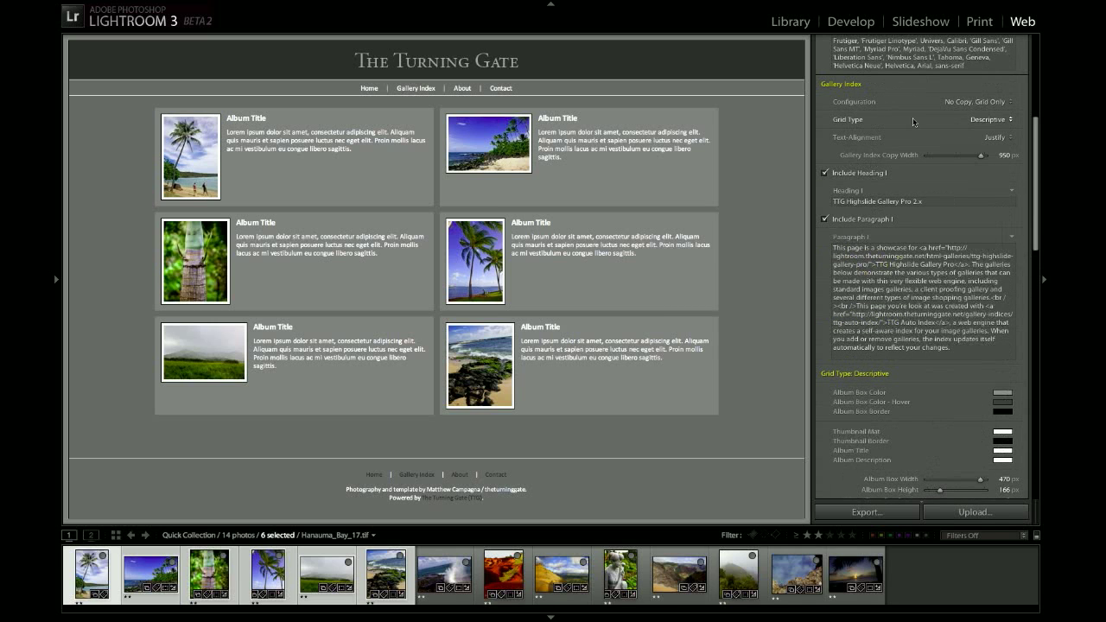
- Change the Gallery Index grid type from Descriptive to Iconic and scroll to its settings
left_click(977, 120)
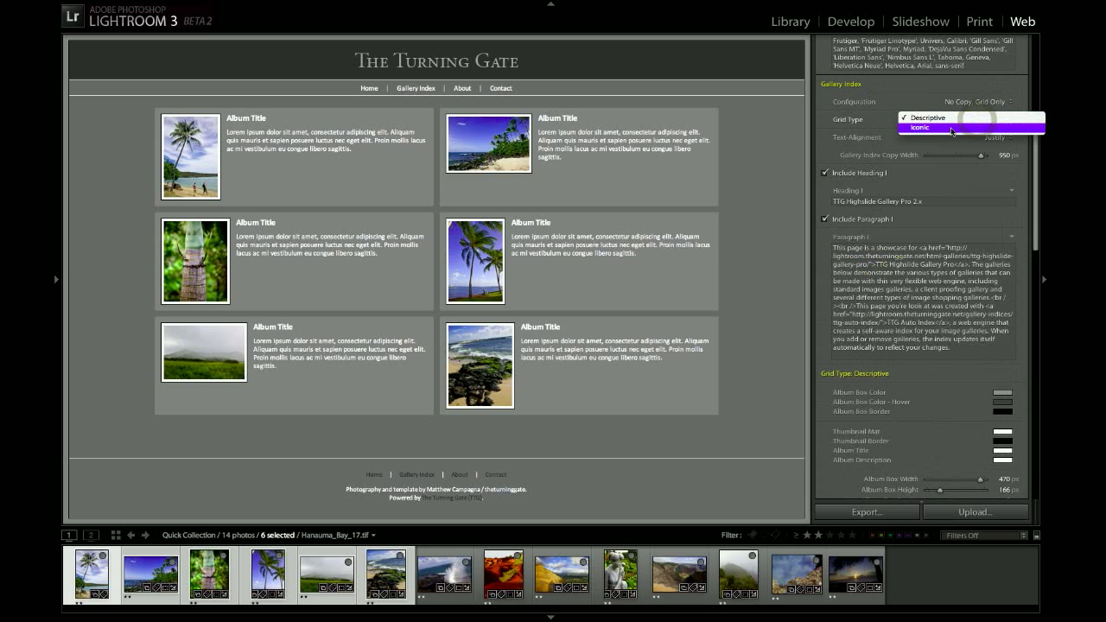
left_click(942, 131)
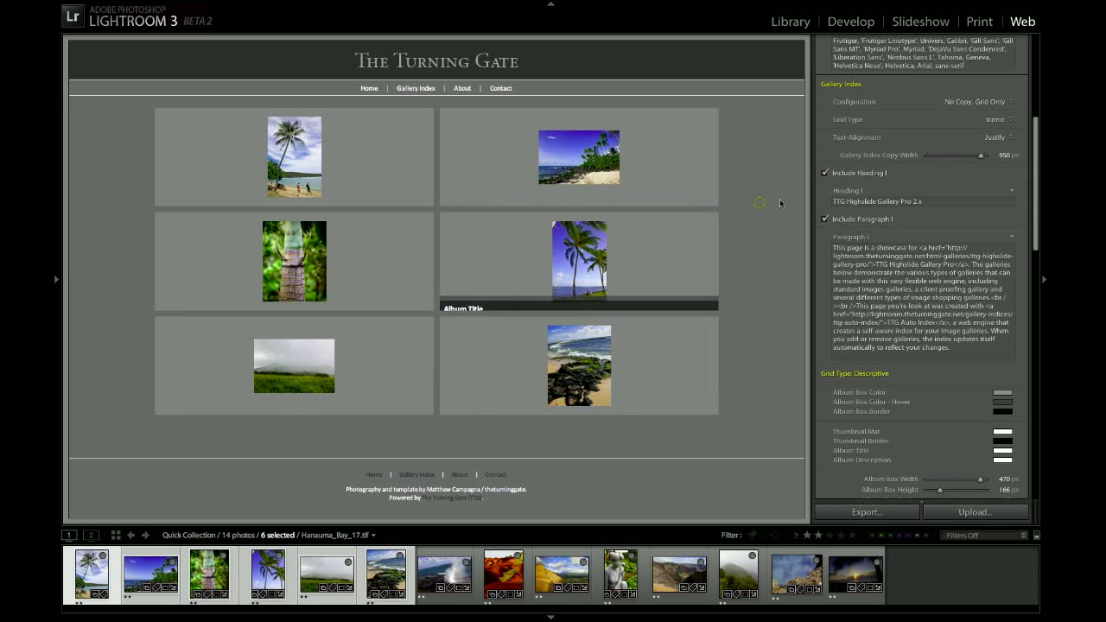
scroll(990, 143, "down", 10)
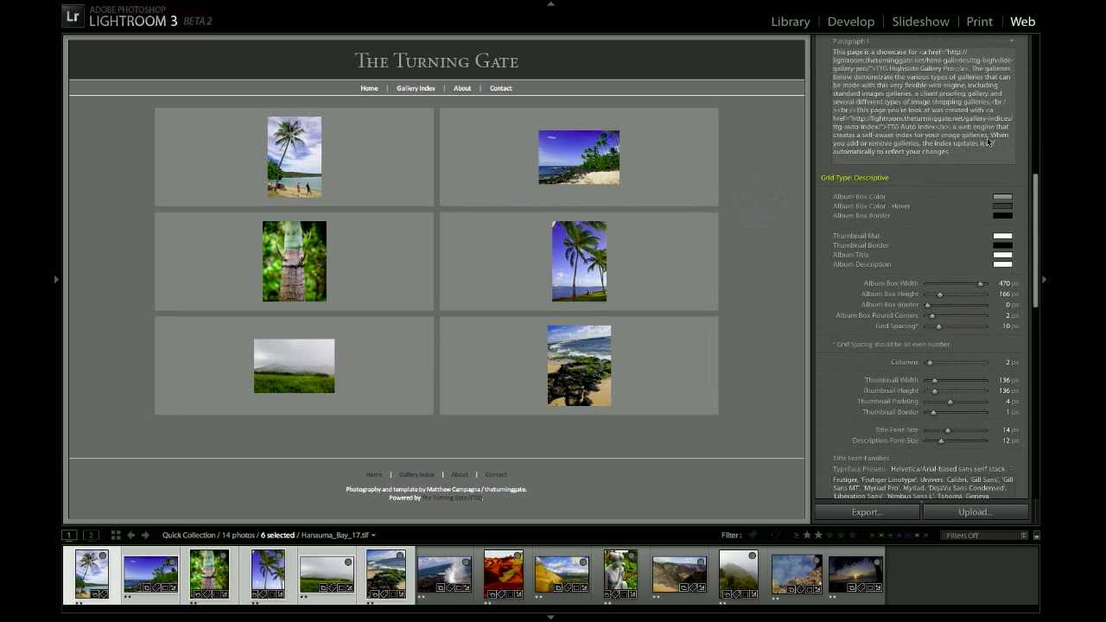
scroll(987, 141, "down", 10)
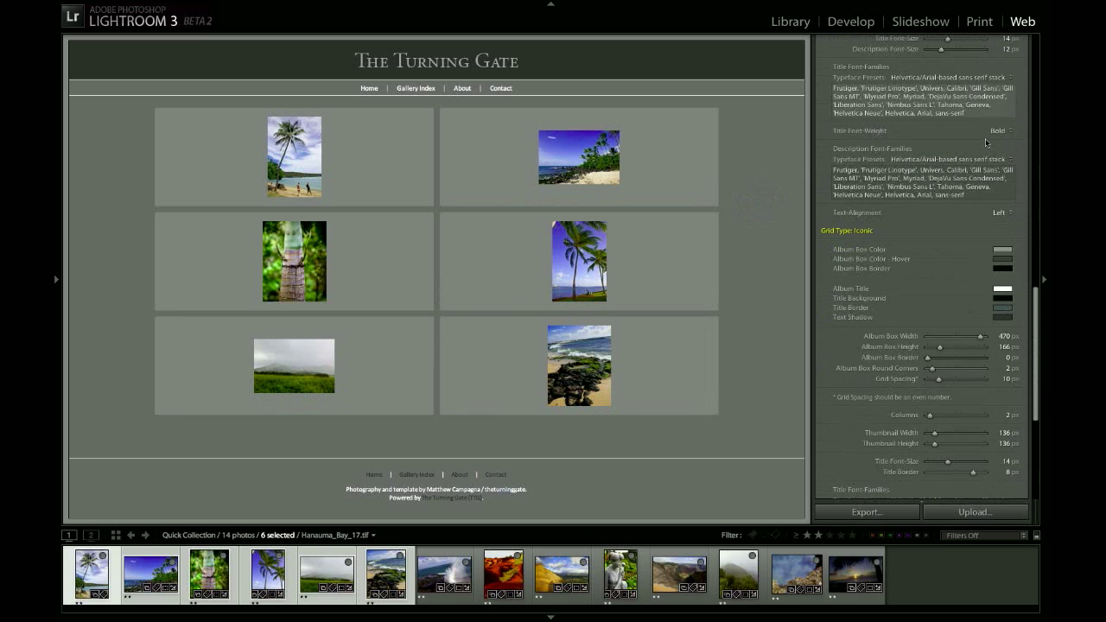
scroll(986, 141, "down", 2)
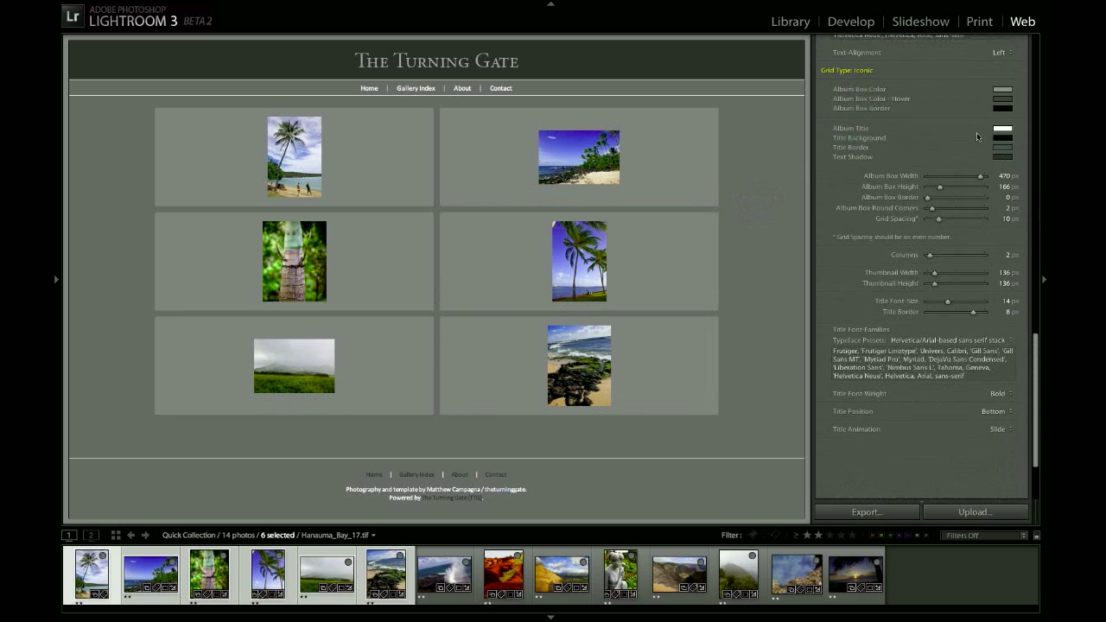
scroll(875, 84, "up", 1)
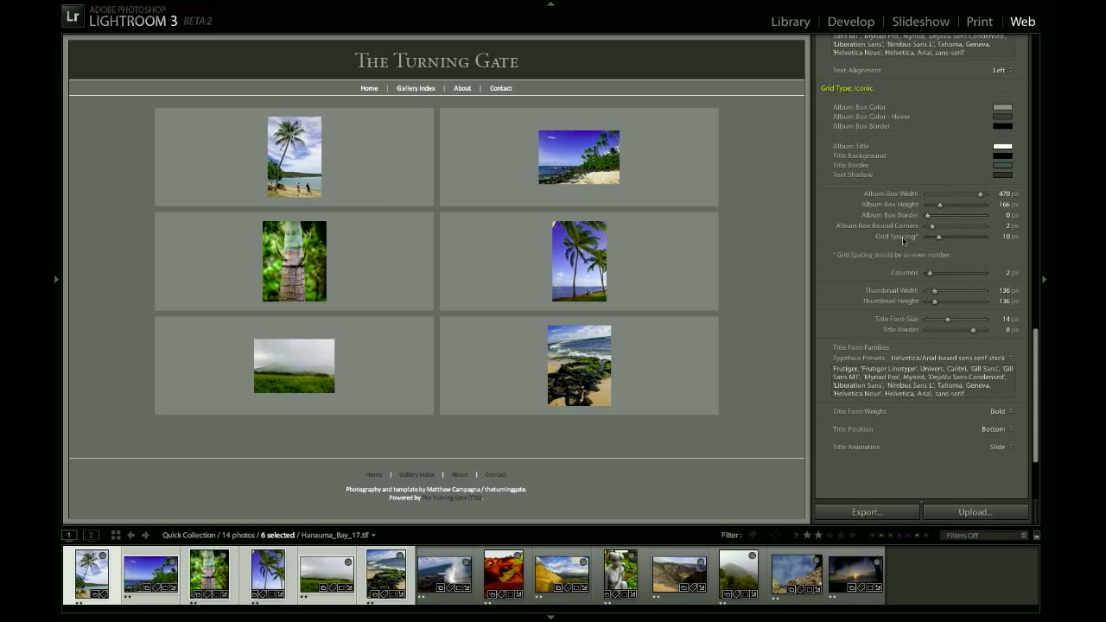
- Enter 200 and 500 in the thumbnail size fields, then raise Thumbnail Height to 887 px
left_click(1002, 290)
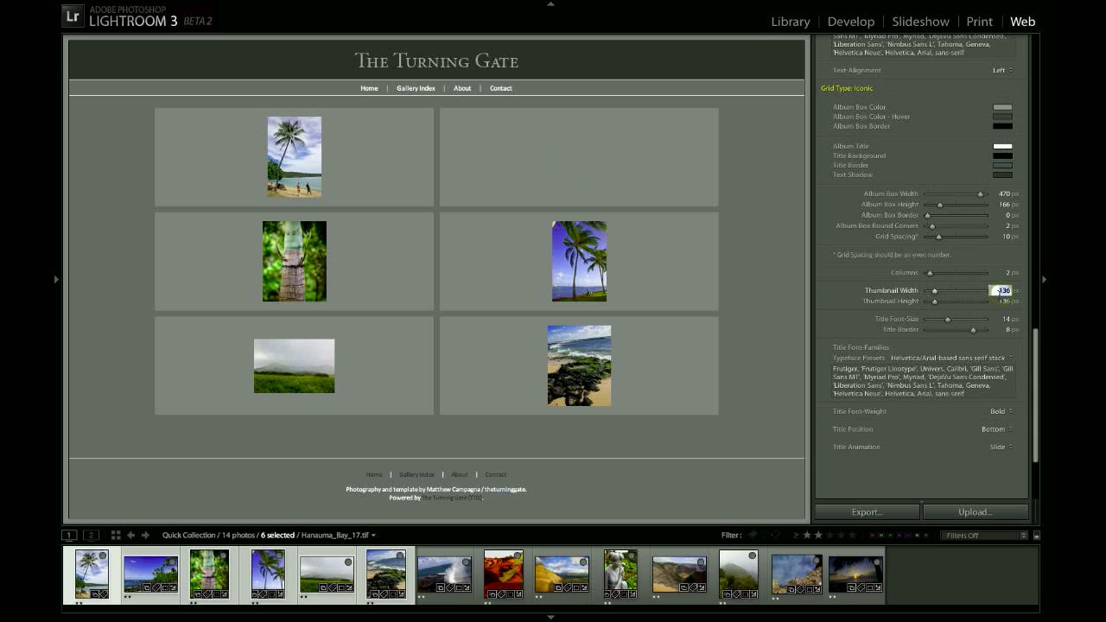
type("200")
key("Tab")
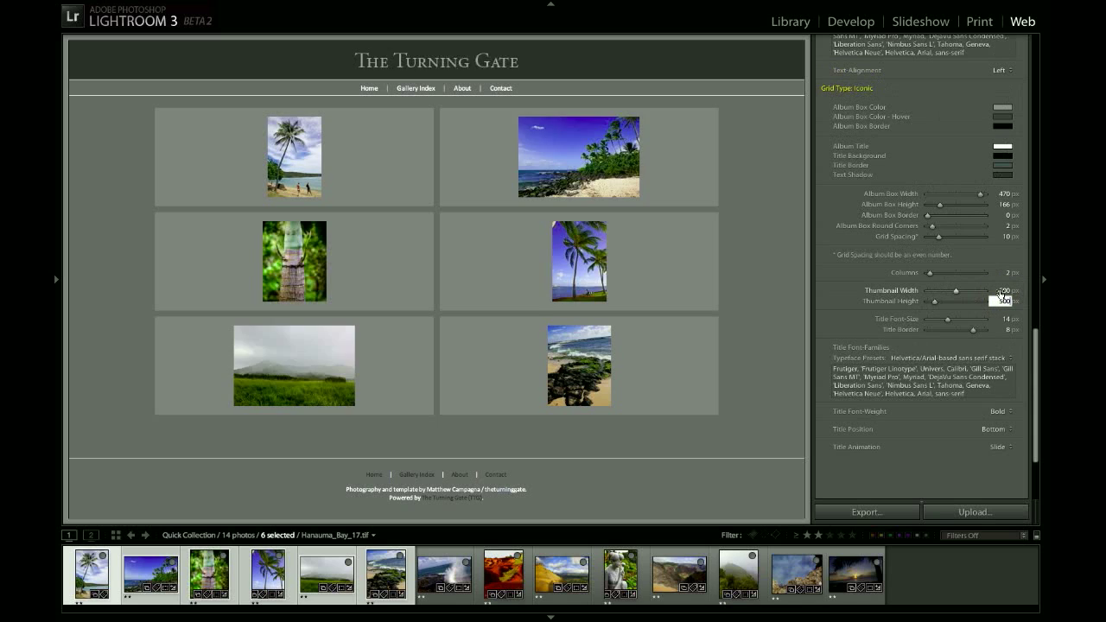
type("500")
key("Return")
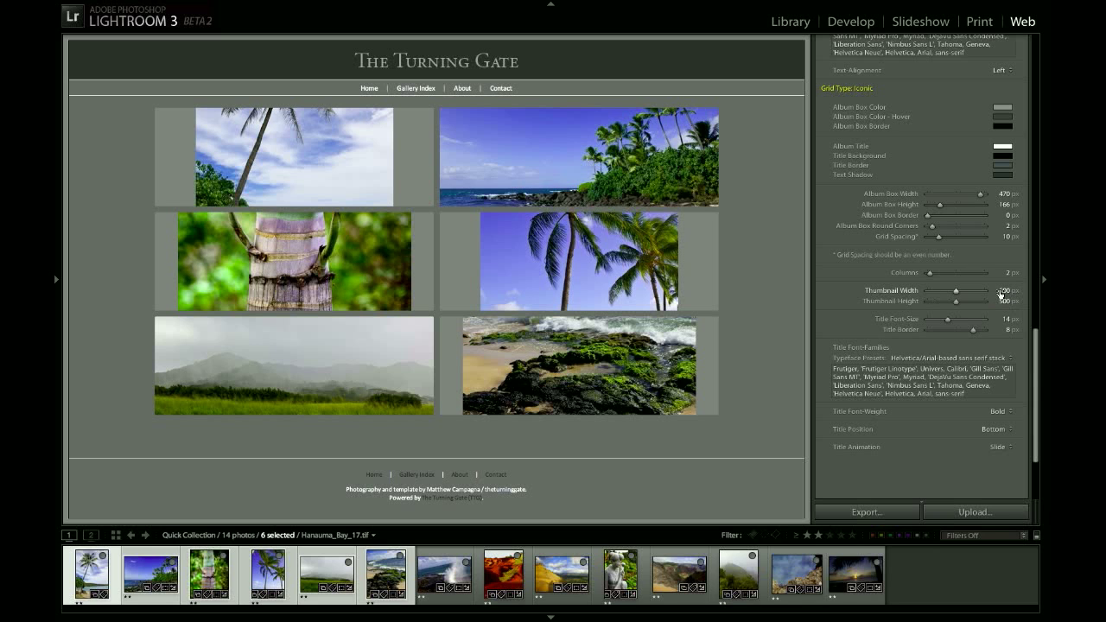
left_click(964, 300)
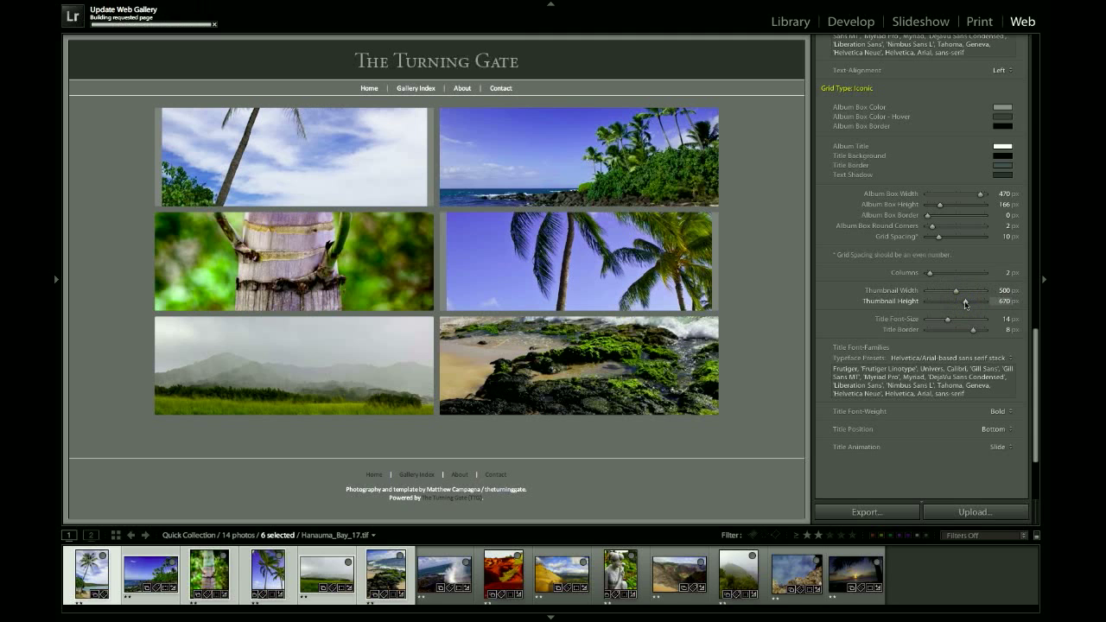
left_click_drag(965, 302, 977, 302)
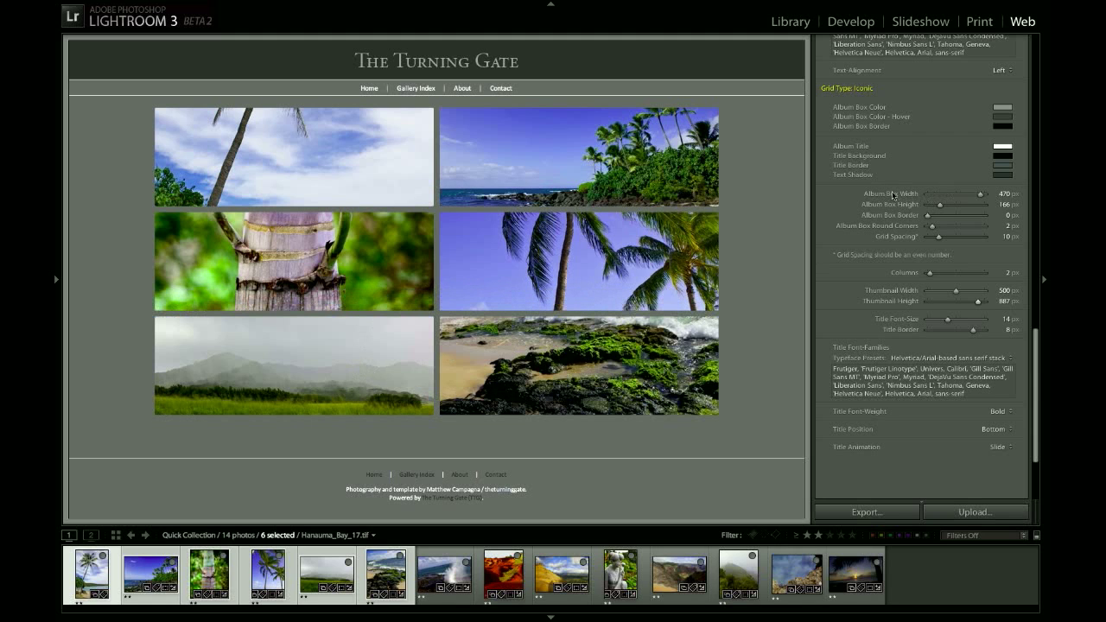
- Set the album box width to 150 px and lay the gallery out in three columns
left_click(948, 194)
left_click_drag(948, 197, 945, 195)
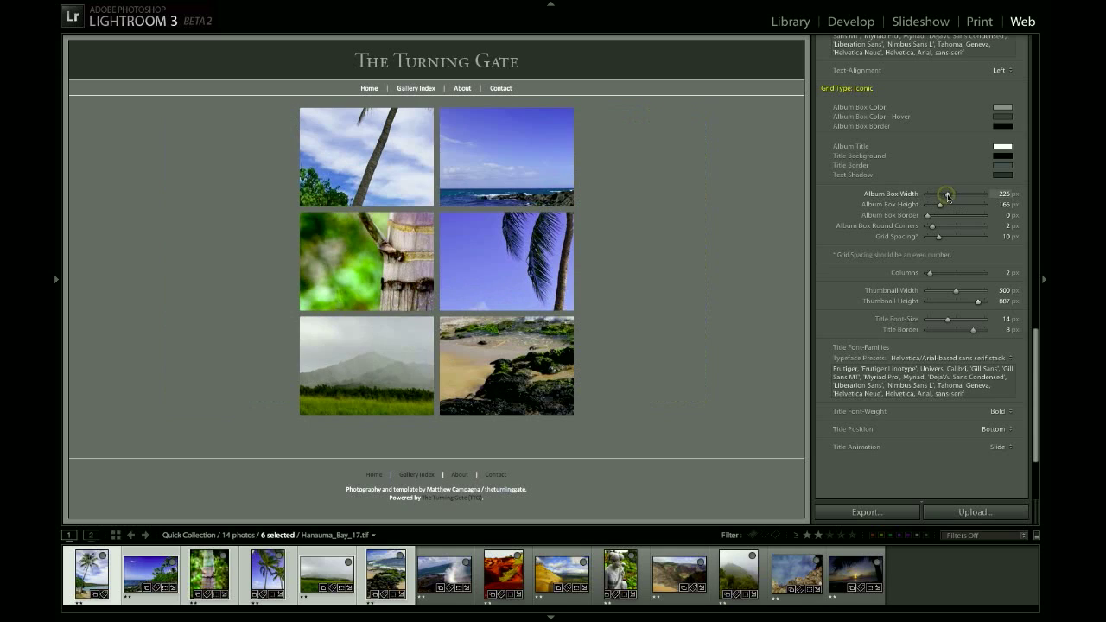
left_click(999, 194)
type("15")
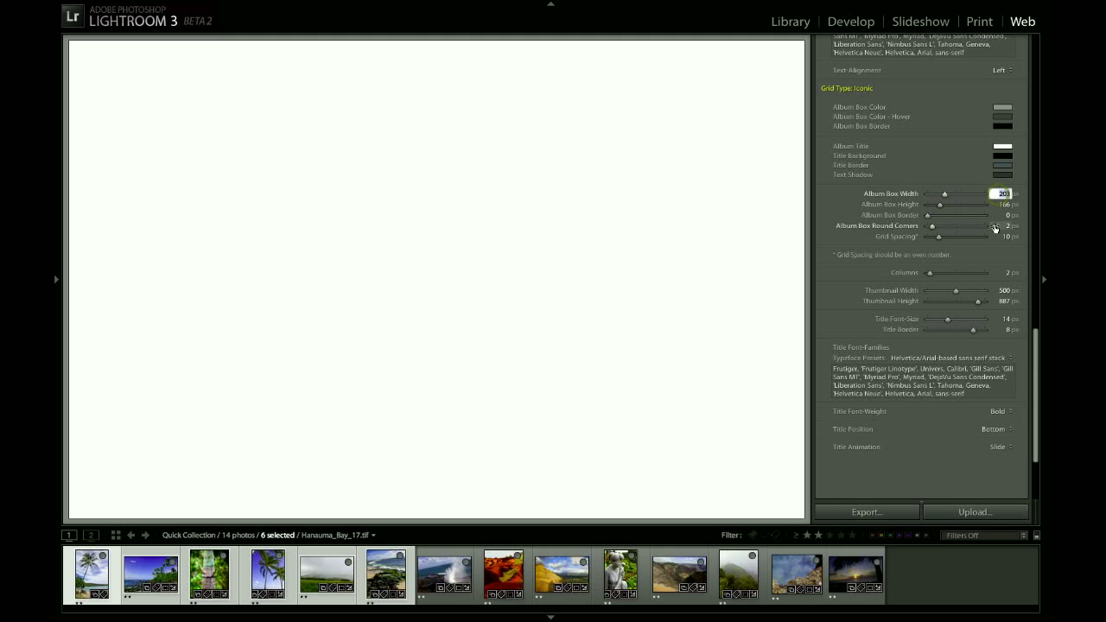
type("0")
key("Return")
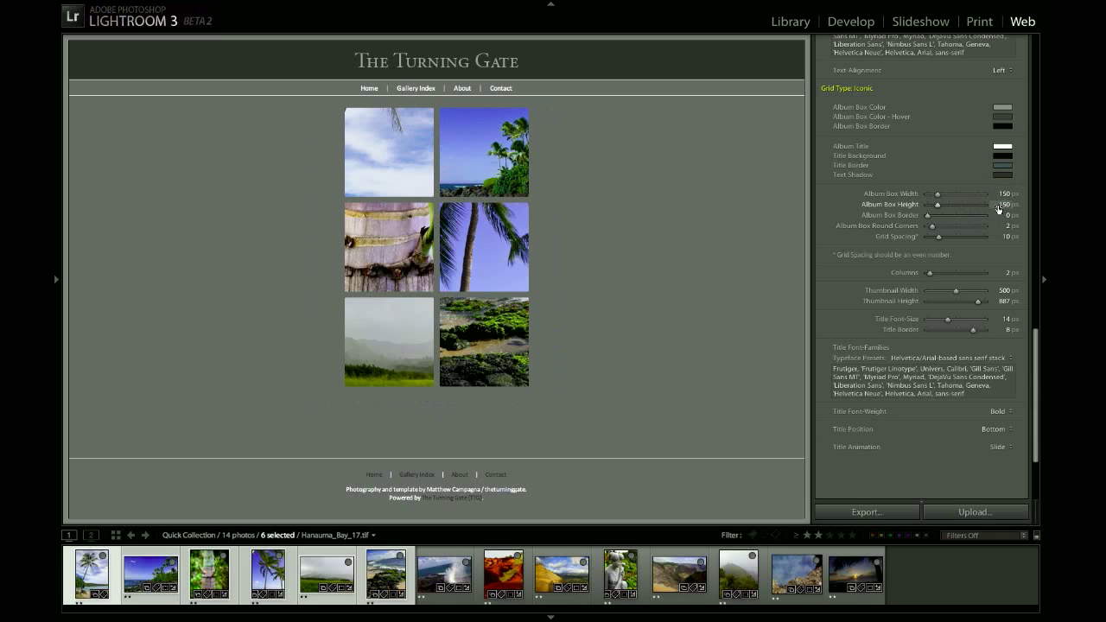
left_click_drag(930, 276, 932, 277)
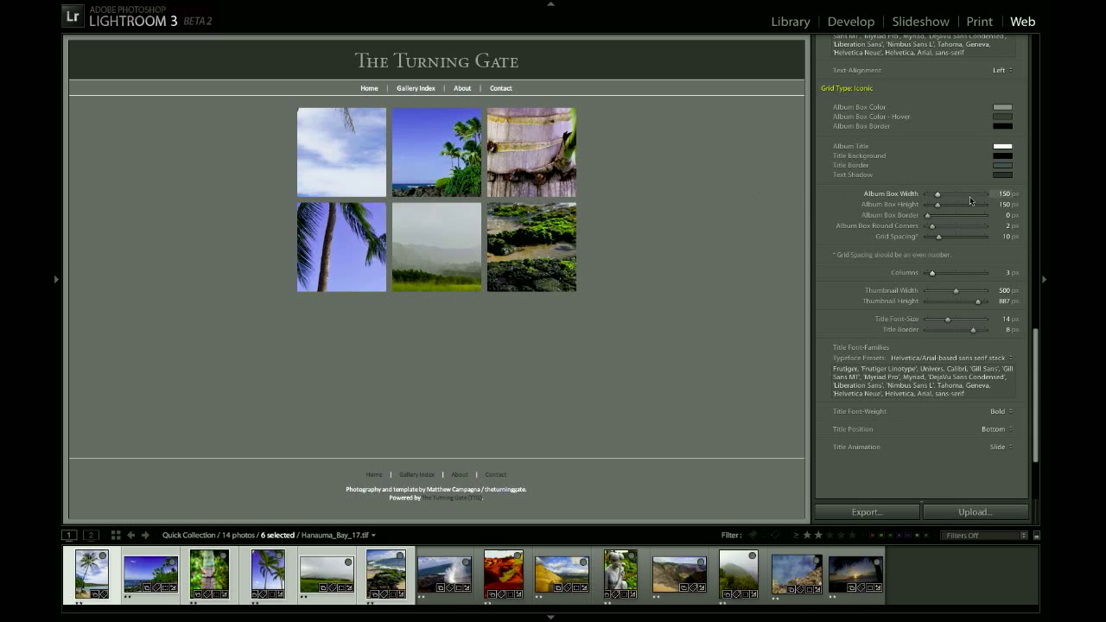
- Make the album boxes 125 × 250 px, with Columns at 6 and Grid Spacing at 30
left_click(1000, 193)
type("125")
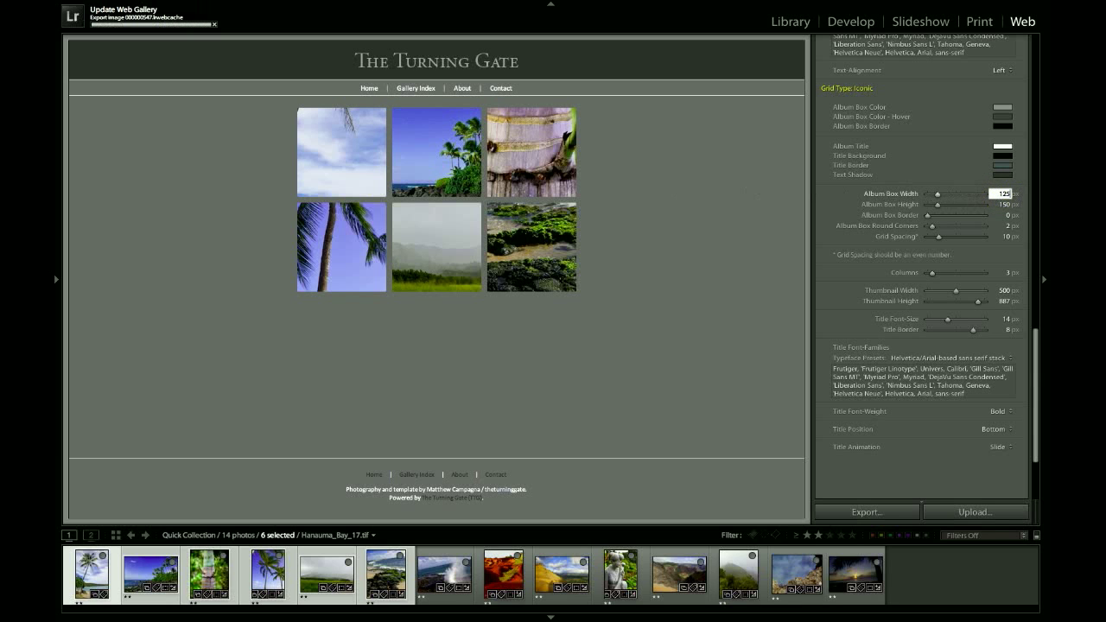
key("Tab")
type("250")
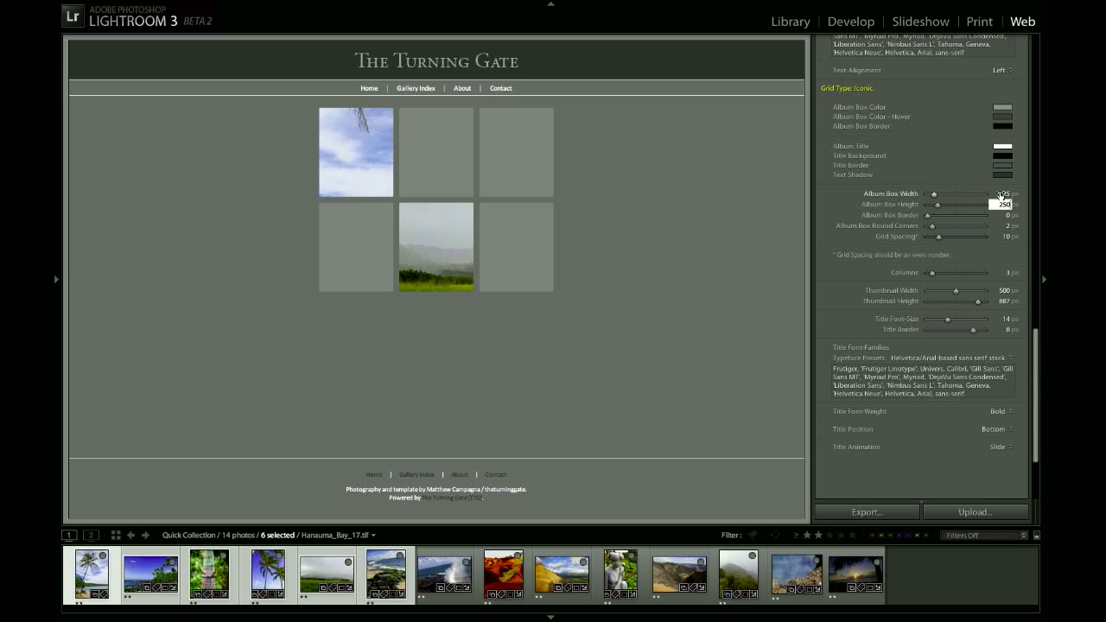
key("Return")
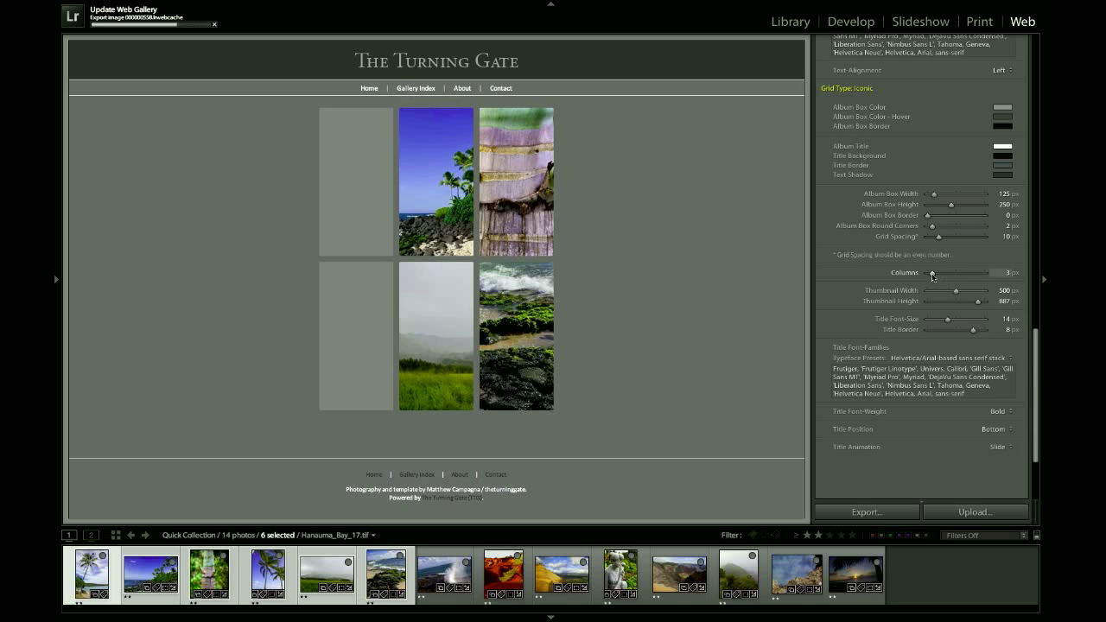
left_click_drag(932, 275, 940, 276)
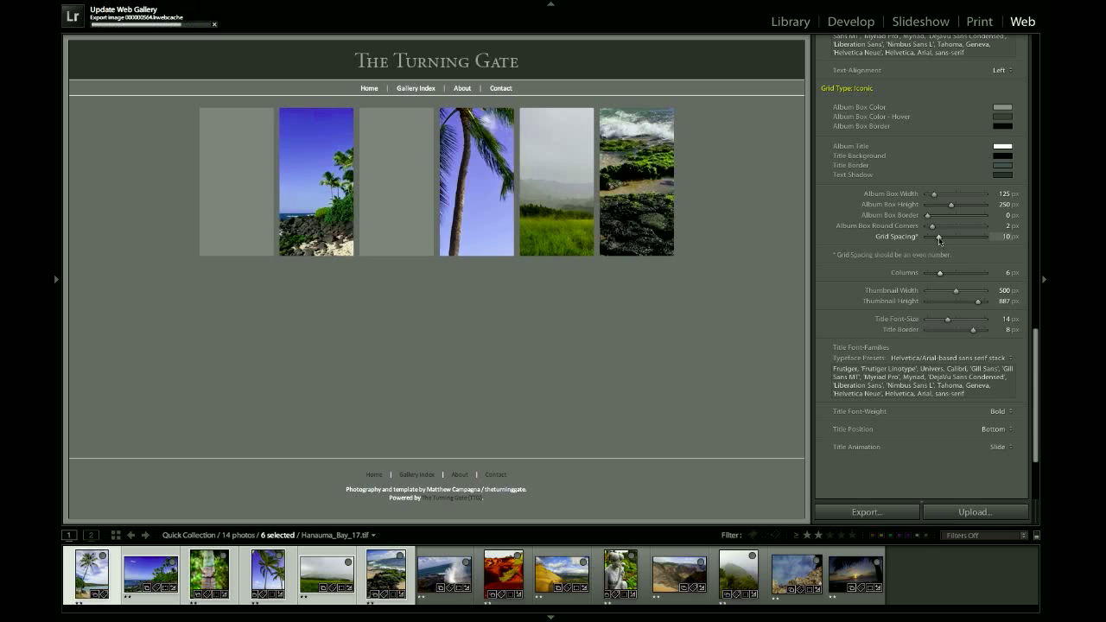
left_click_drag(938, 237, 962, 242)
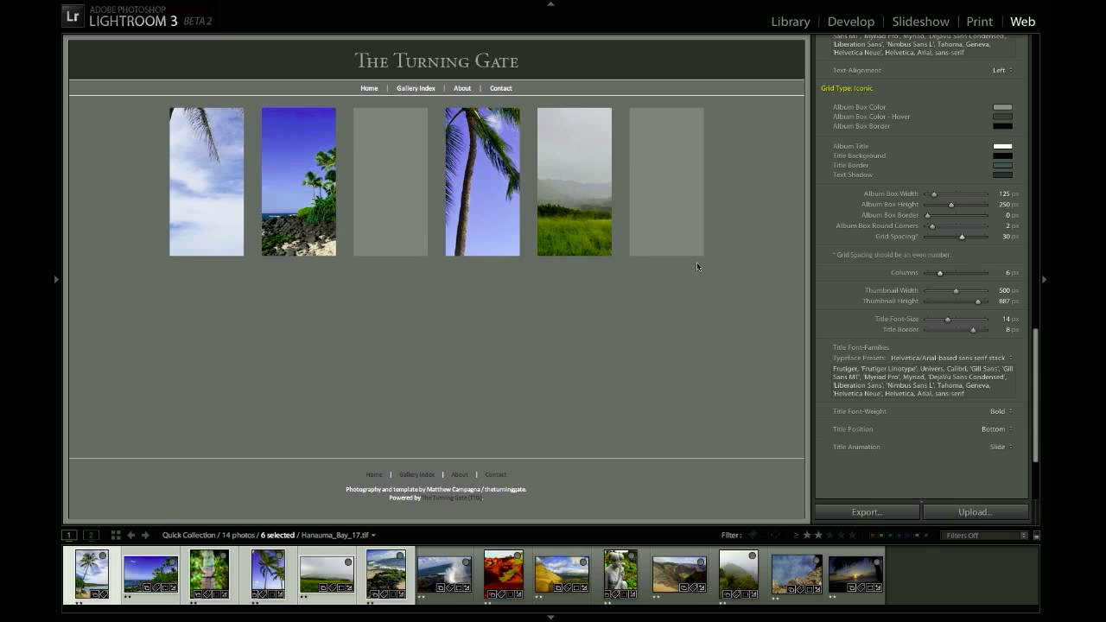
mouse_move(669, 234)
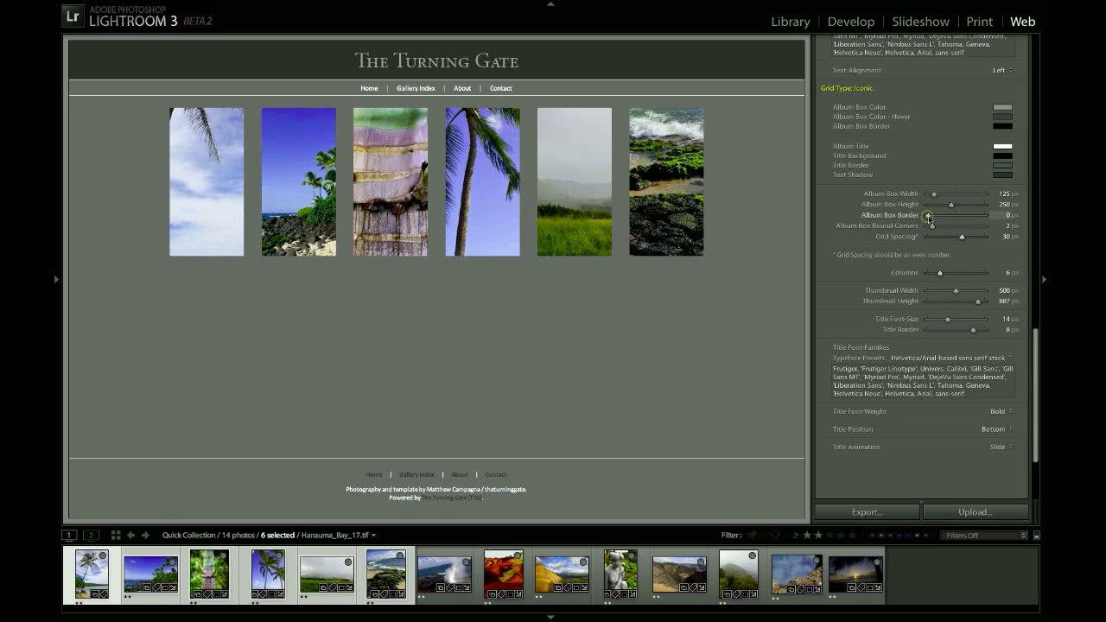
- Set the Album Box Border to 1 px and its colour to white
left_click_drag(928, 220, 930, 220)
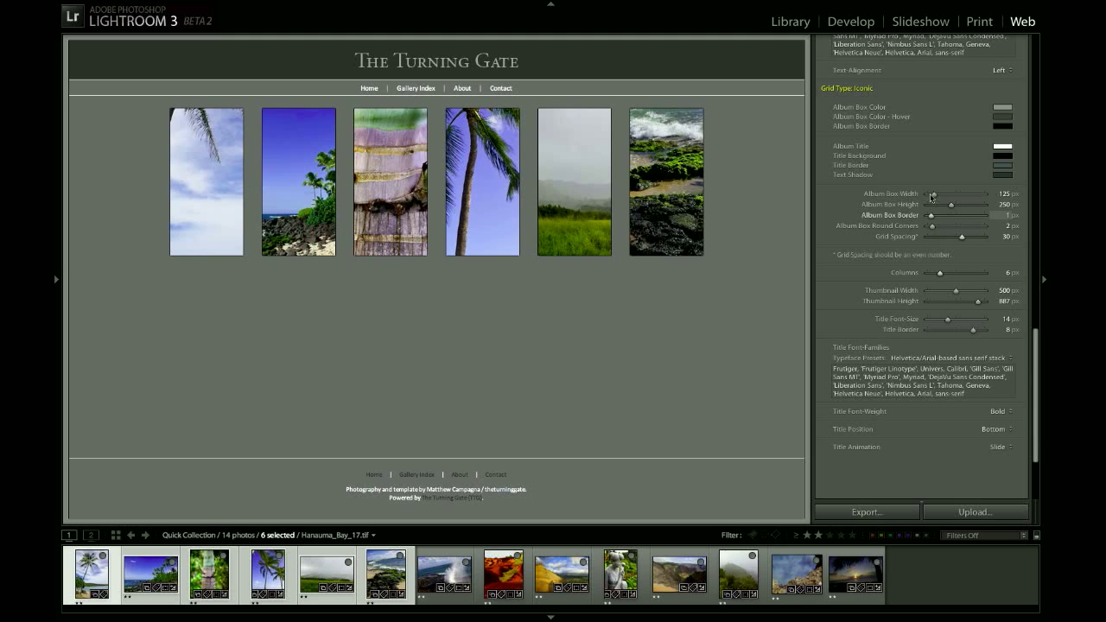
left_click(1002, 126)
left_click(860, 111)
key("Return")
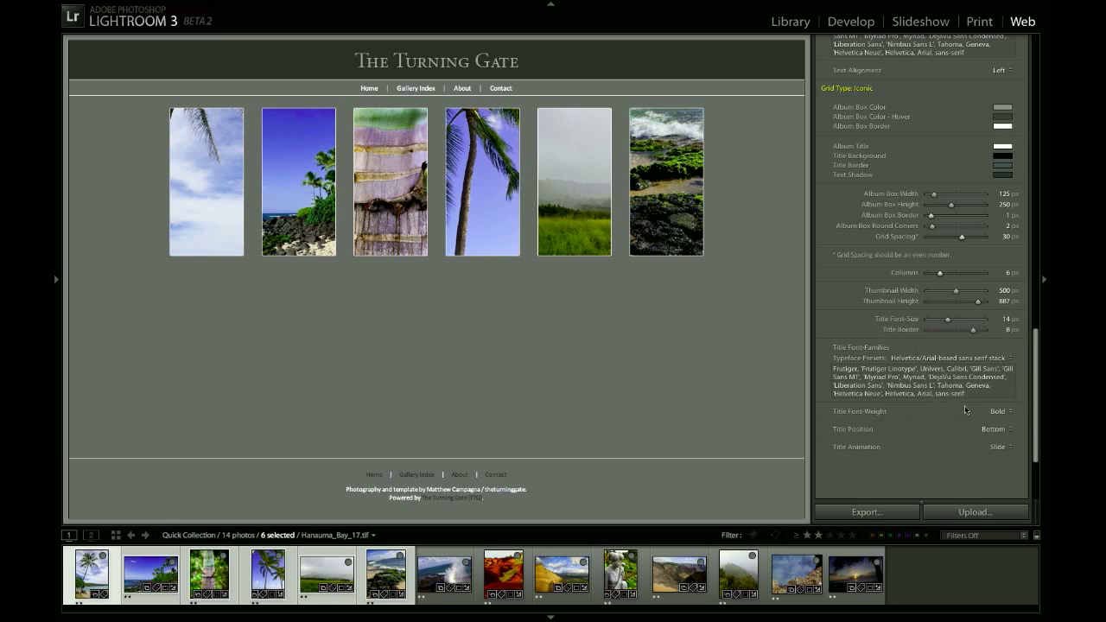
- Keep the album title font-weight Bold and try Title Position Top, then return it to Bottom
left_click(998, 412)
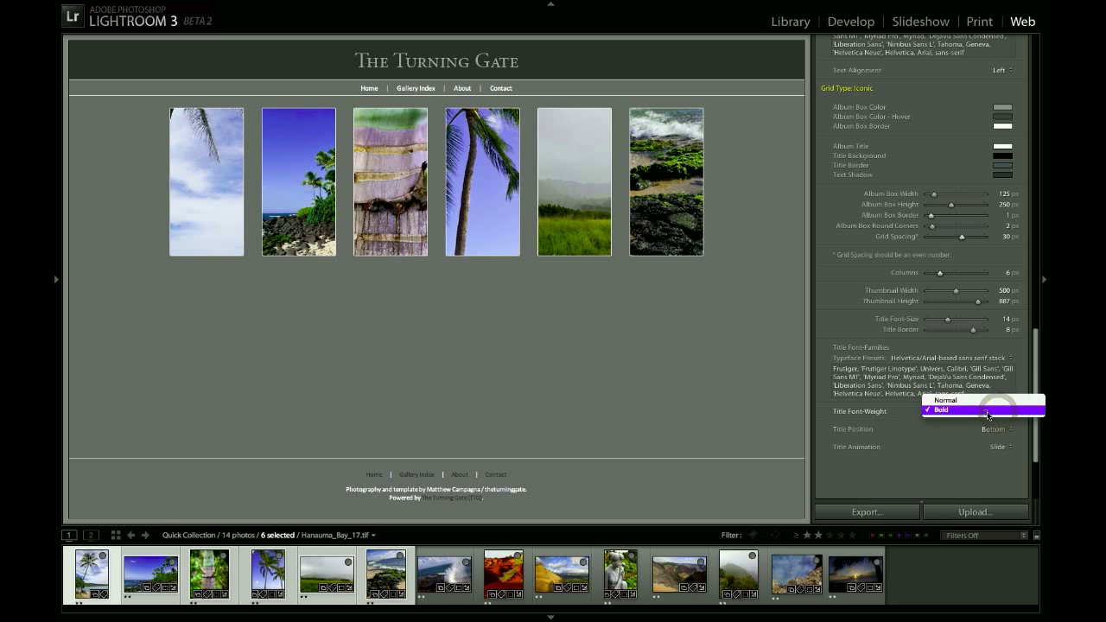
left_click(996, 411)
left_click(988, 429)
left_click(985, 422)
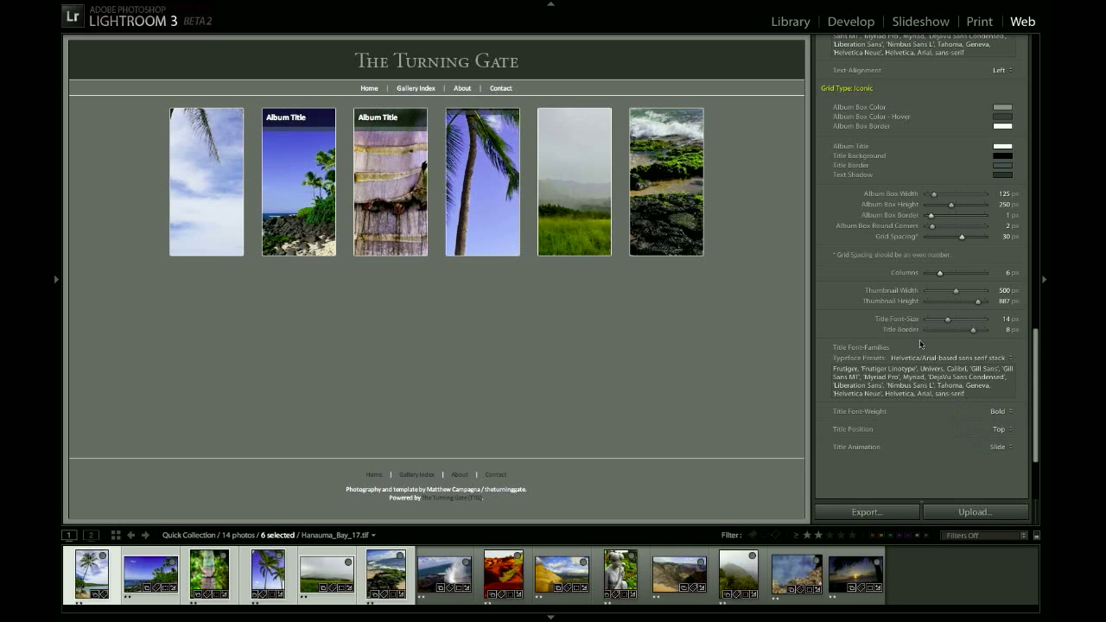
left_click(999, 431)
left_click(995, 437)
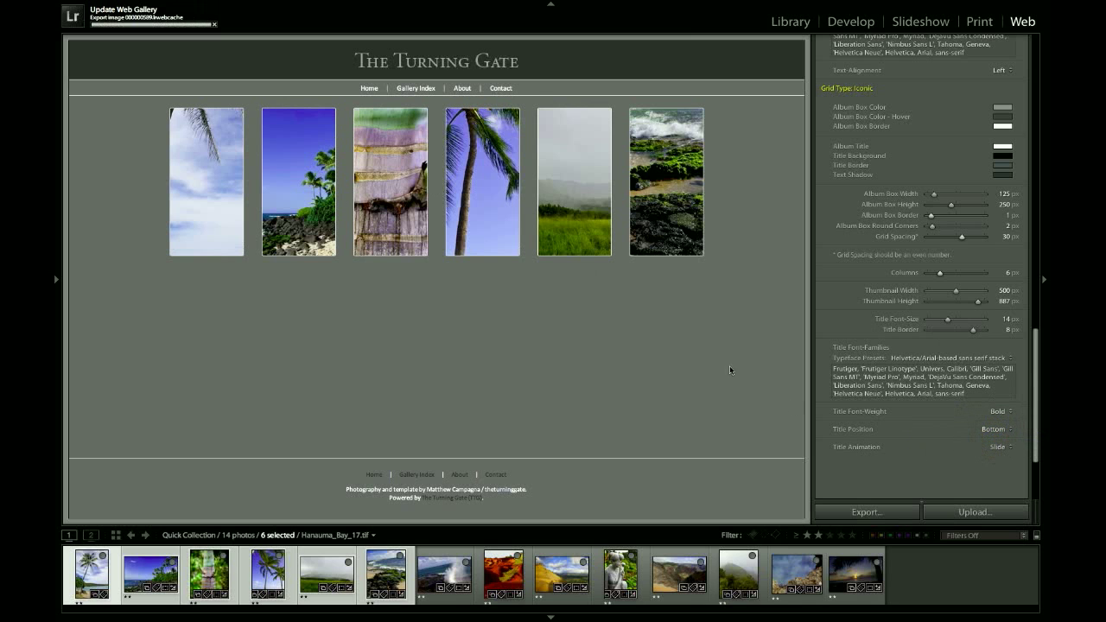
- Try the Always-on title animation, then set it to Never show titles
left_click(999, 446)
left_click(950, 454)
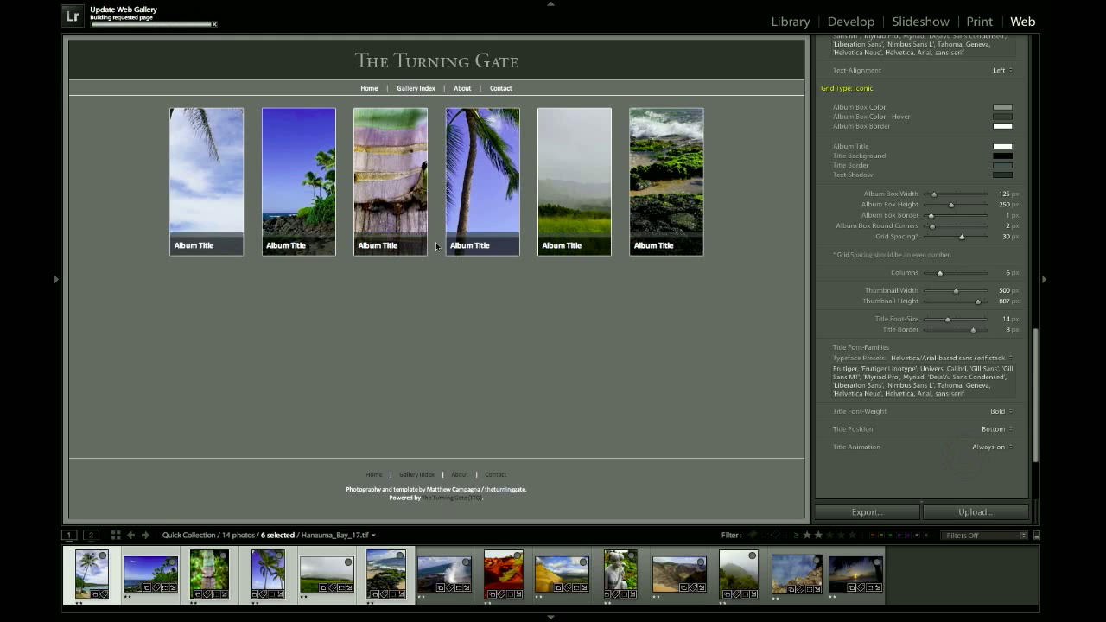
left_click(1002, 446)
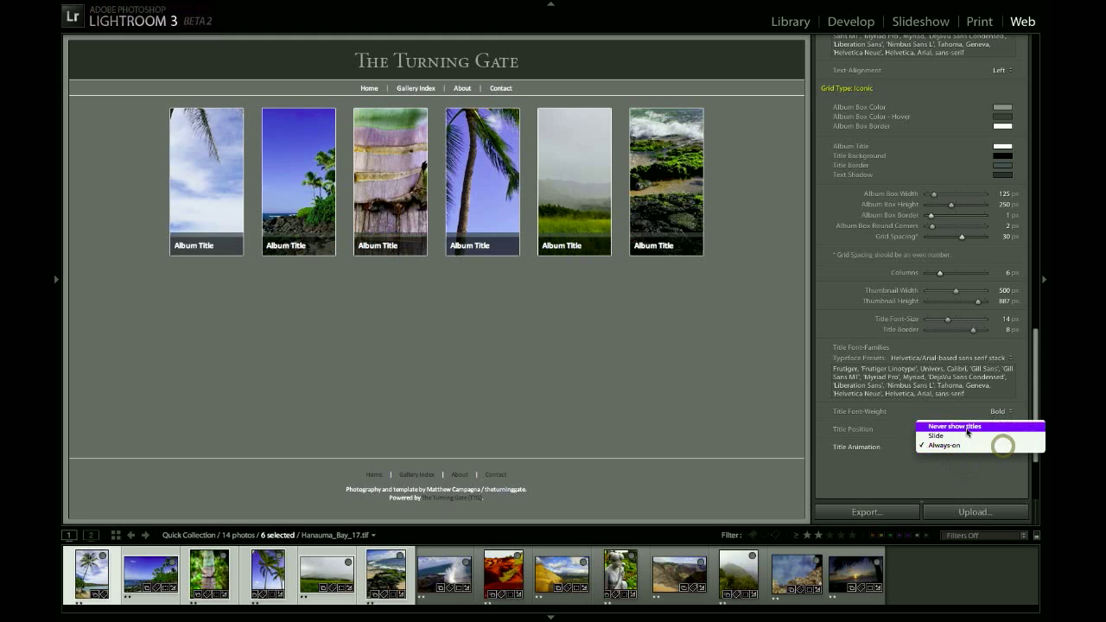
left_click(966, 427)
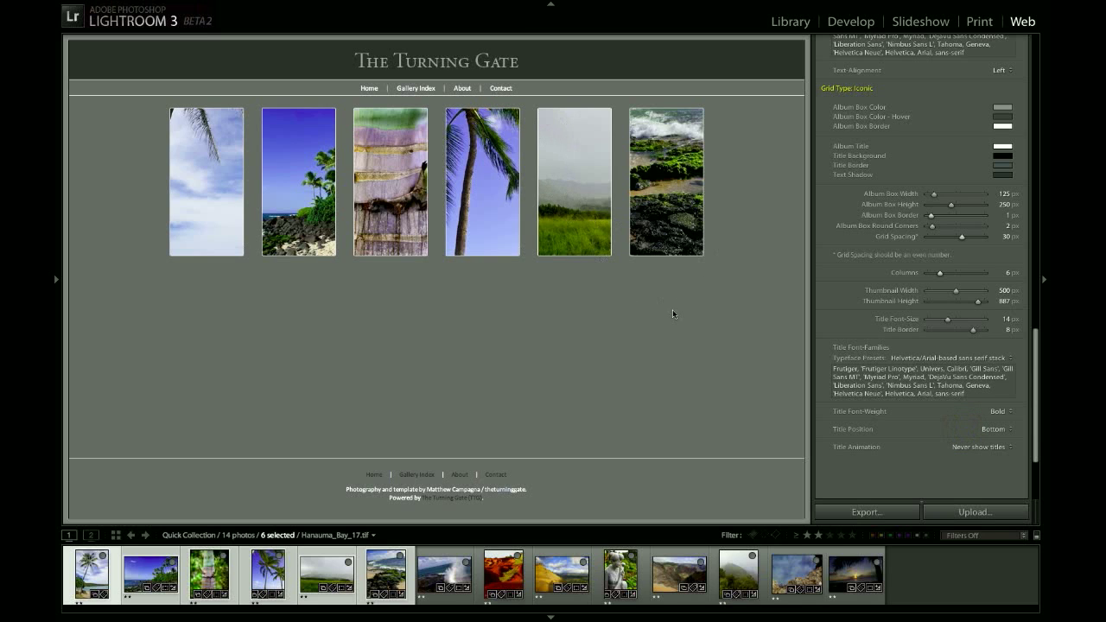
- Collapse the right panel and preview the Desc x2 then Desc x3 Auto Index templates
left_click(1044, 282)
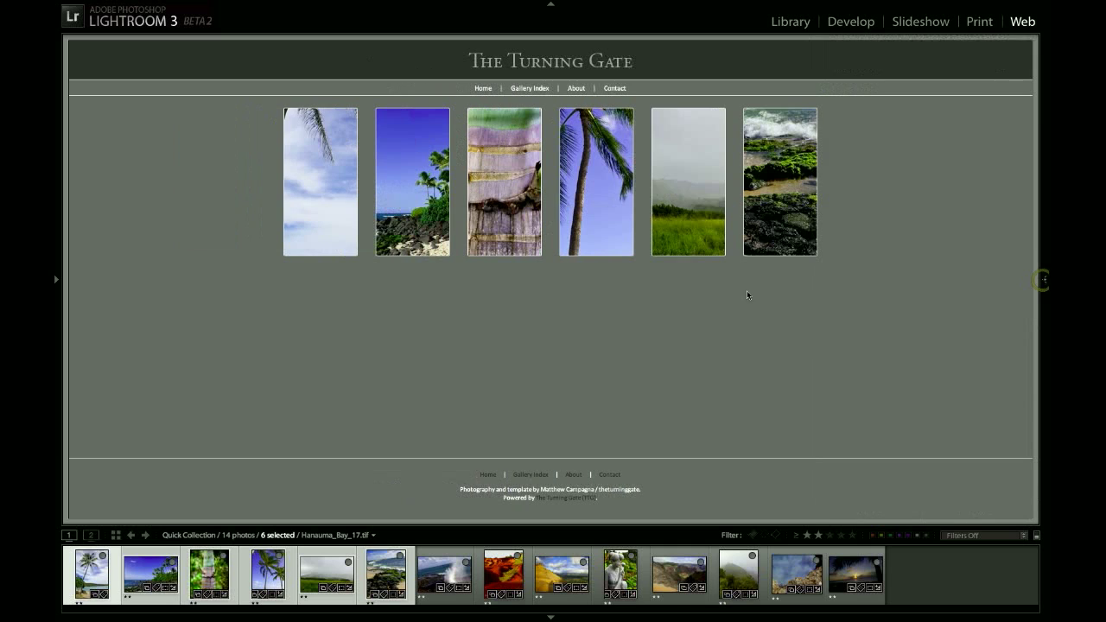
left_click(59, 278)
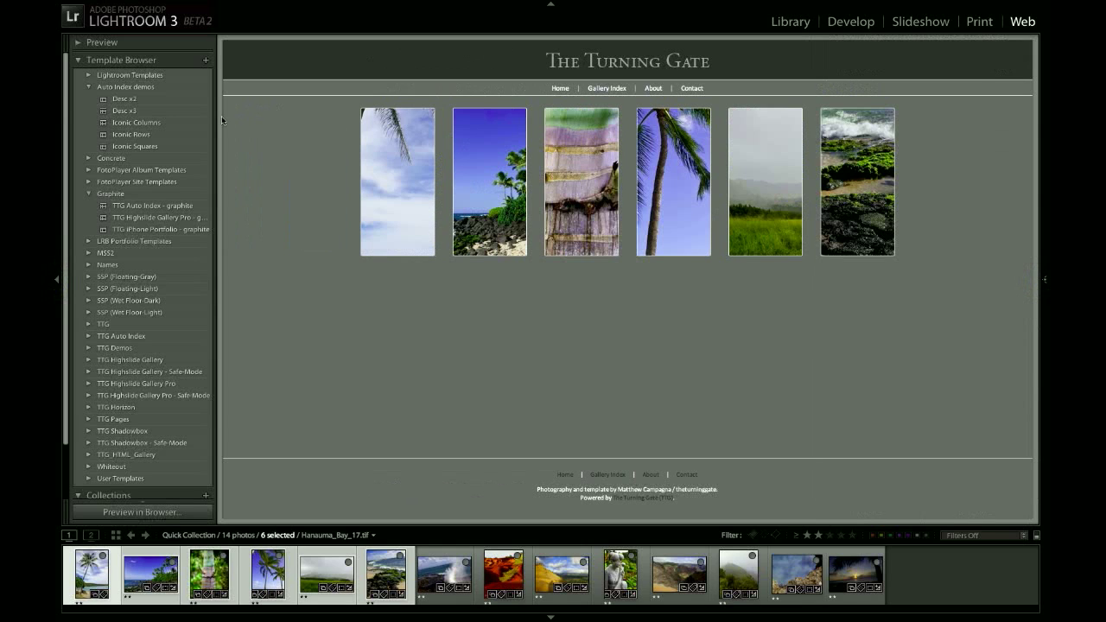
left_click(162, 101)
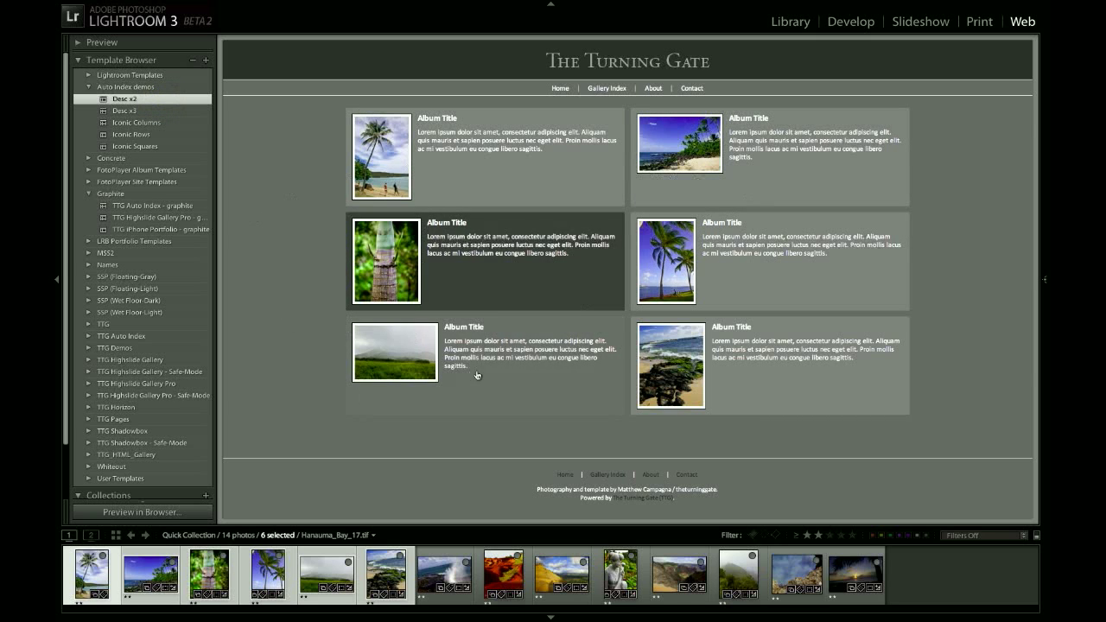
left_click(145, 115)
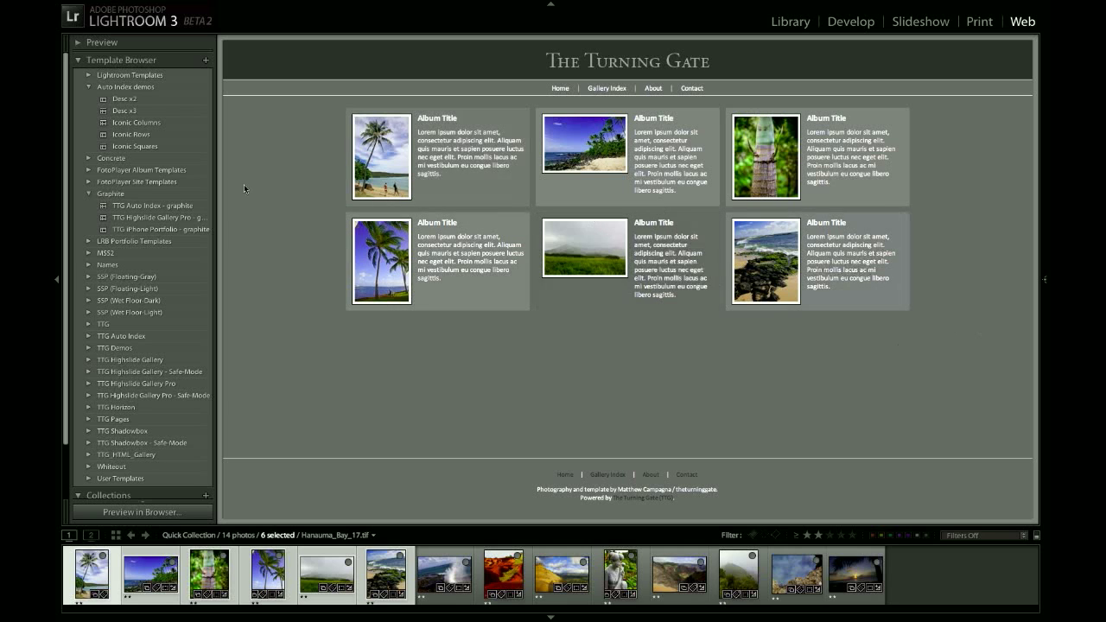
- Preview the Iconic Columns, Iconic Rows and Iconic Squares templates, then switch to the browser
left_click(151, 123)
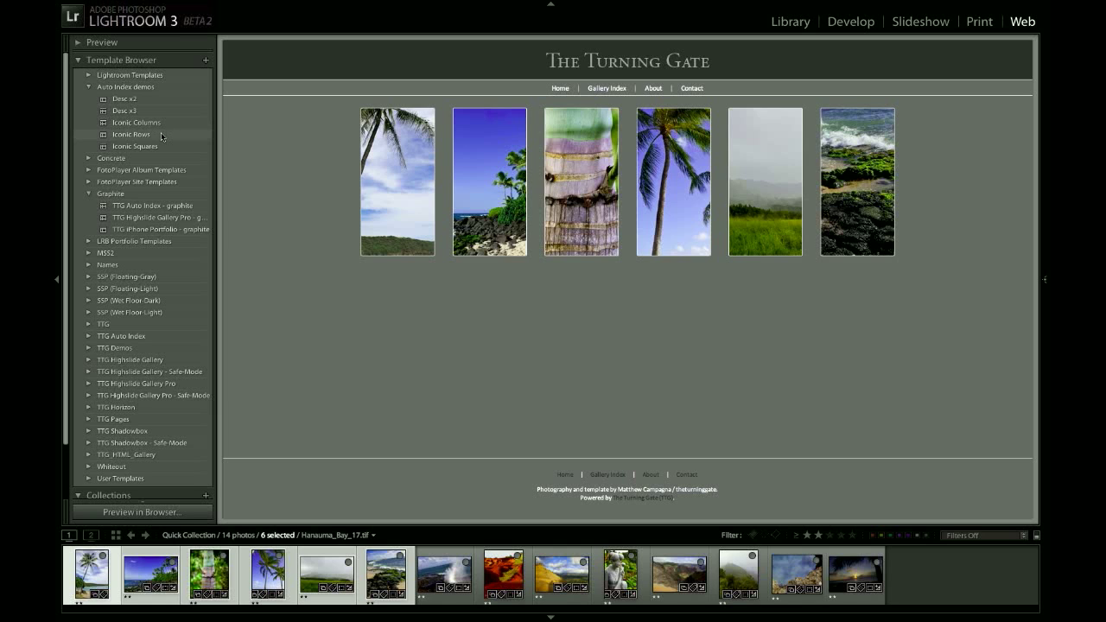
left_click(161, 133)
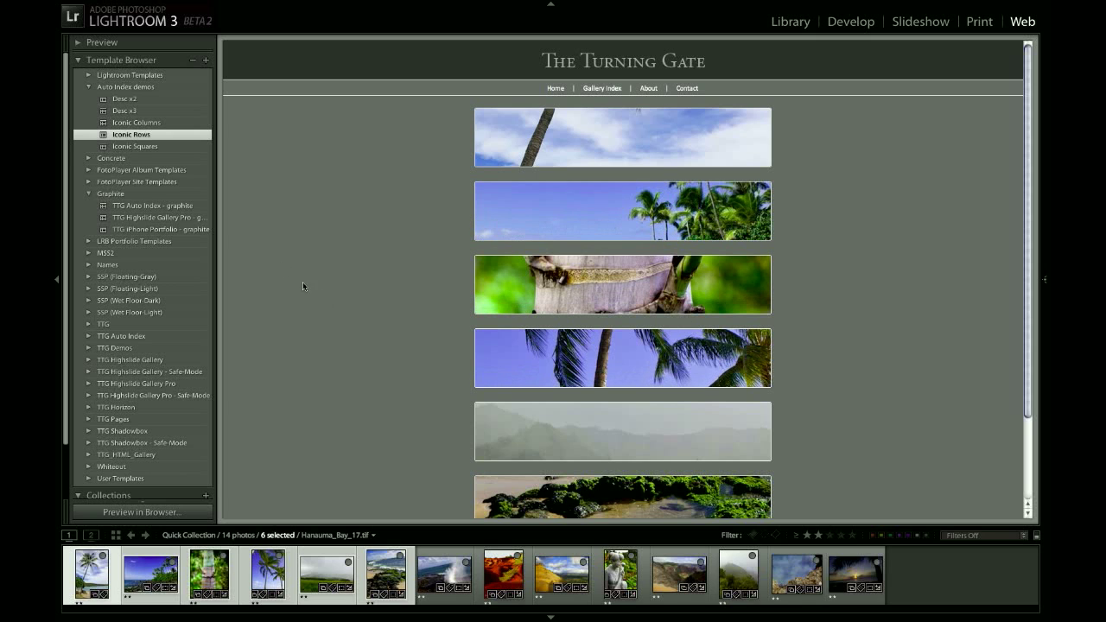
left_click(139, 146)
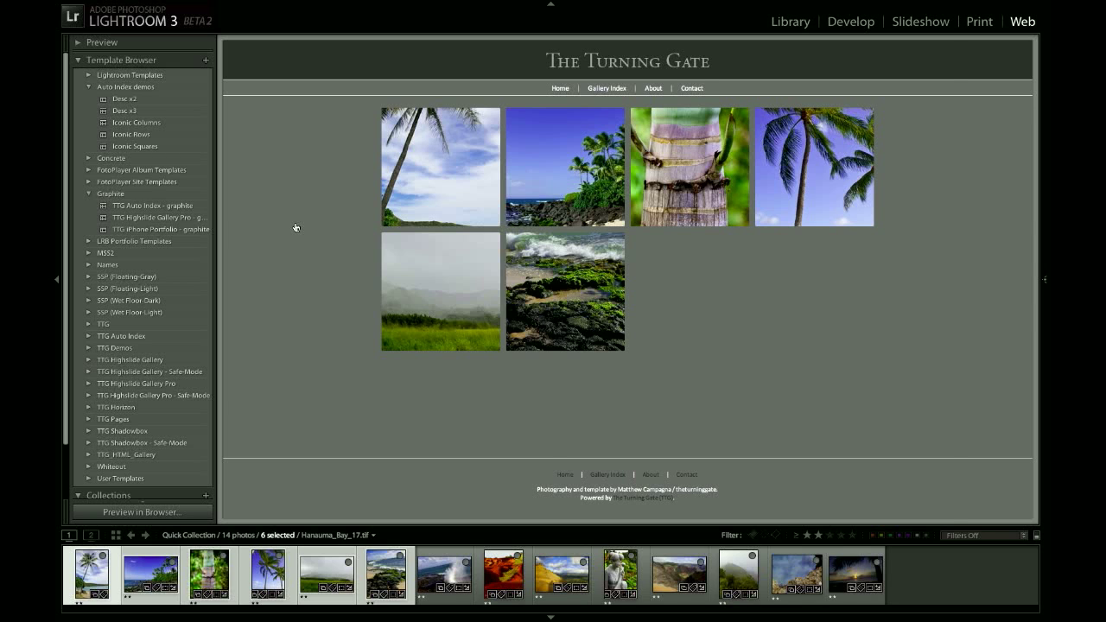
key("super+Tab")
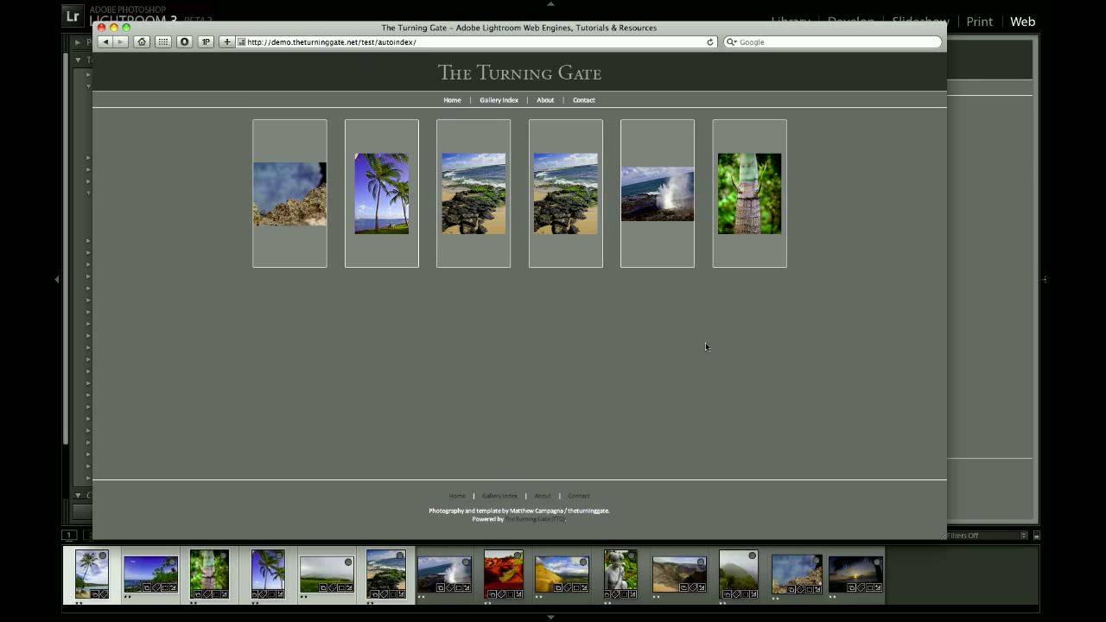
- Leave the live gallery index in Safari and return to Lightroom
key("super+Tab")
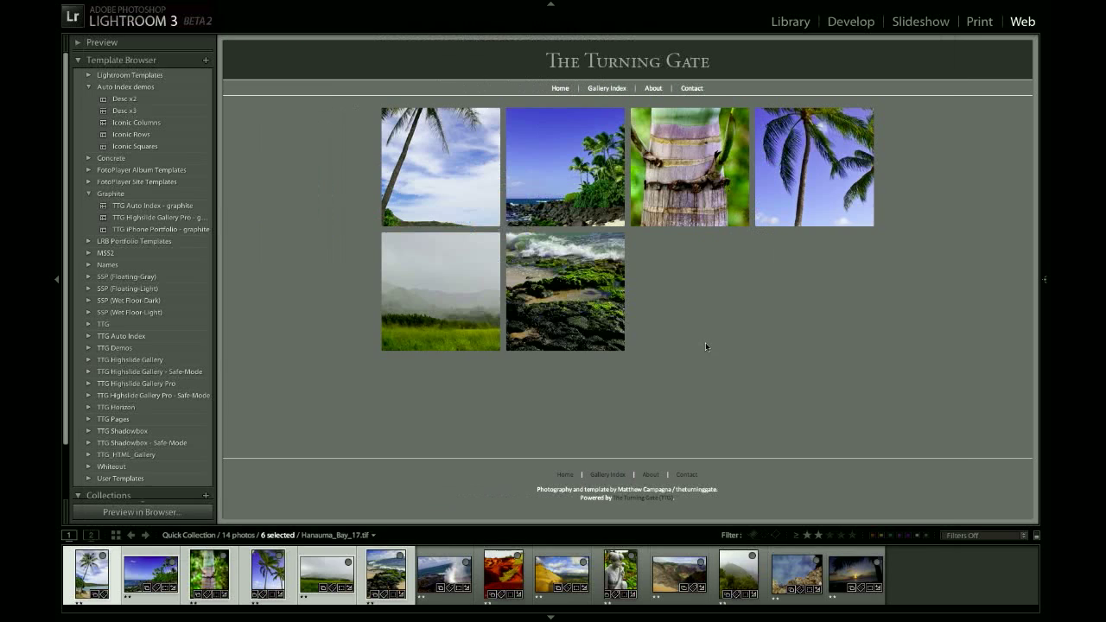
- Apply the TTG Highslide Gallery Pro - graphite template and show the gallery settings panel
left_click(173, 219)
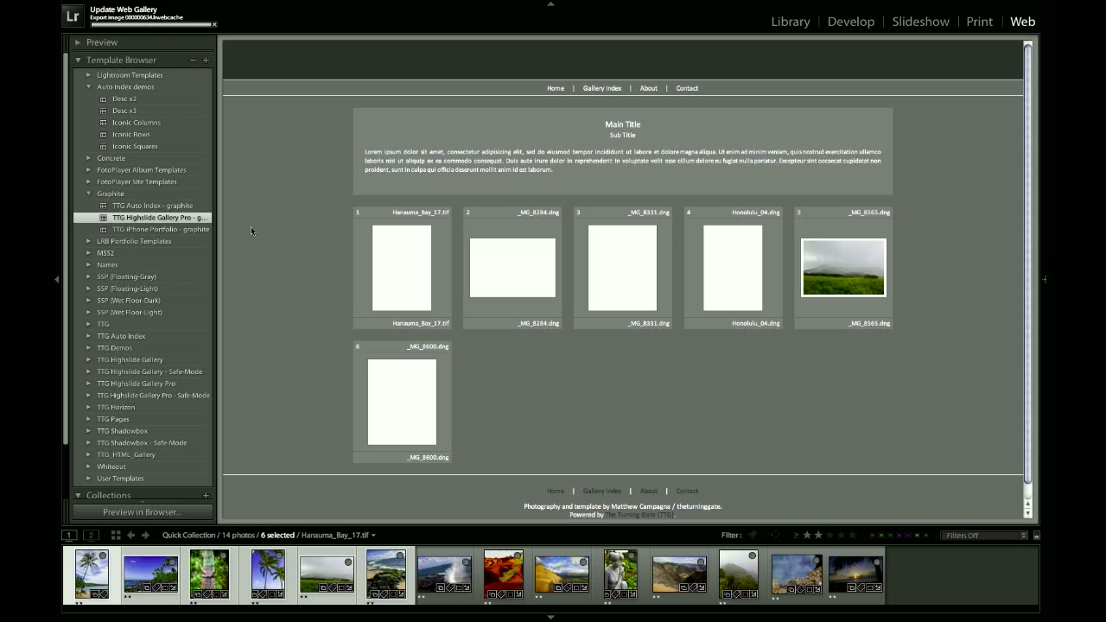
left_click(57, 279)
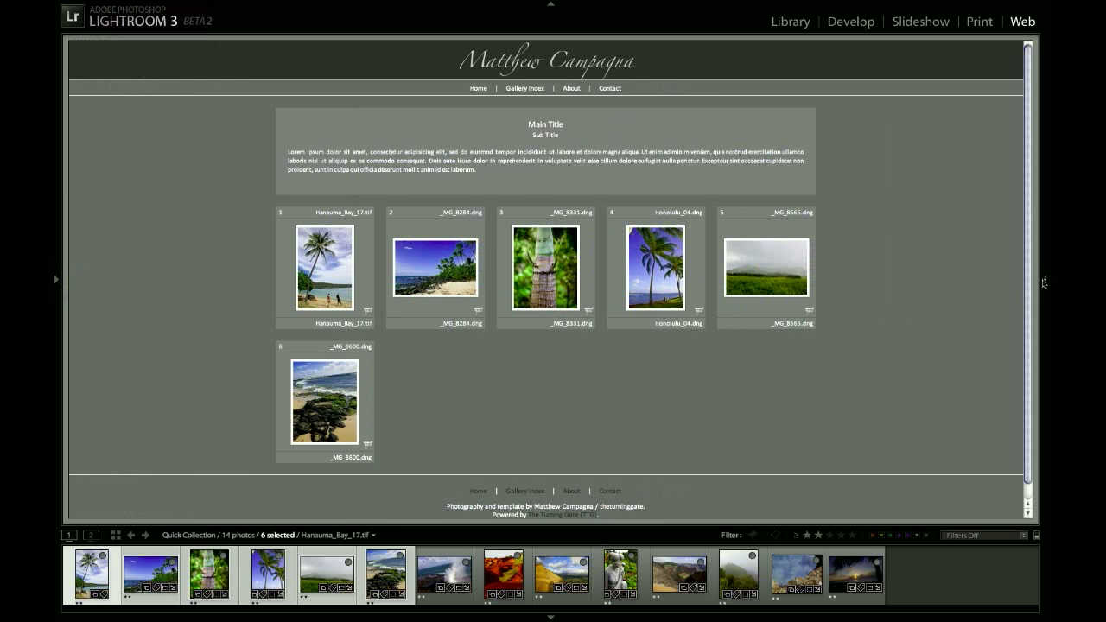
left_click(1041, 282)
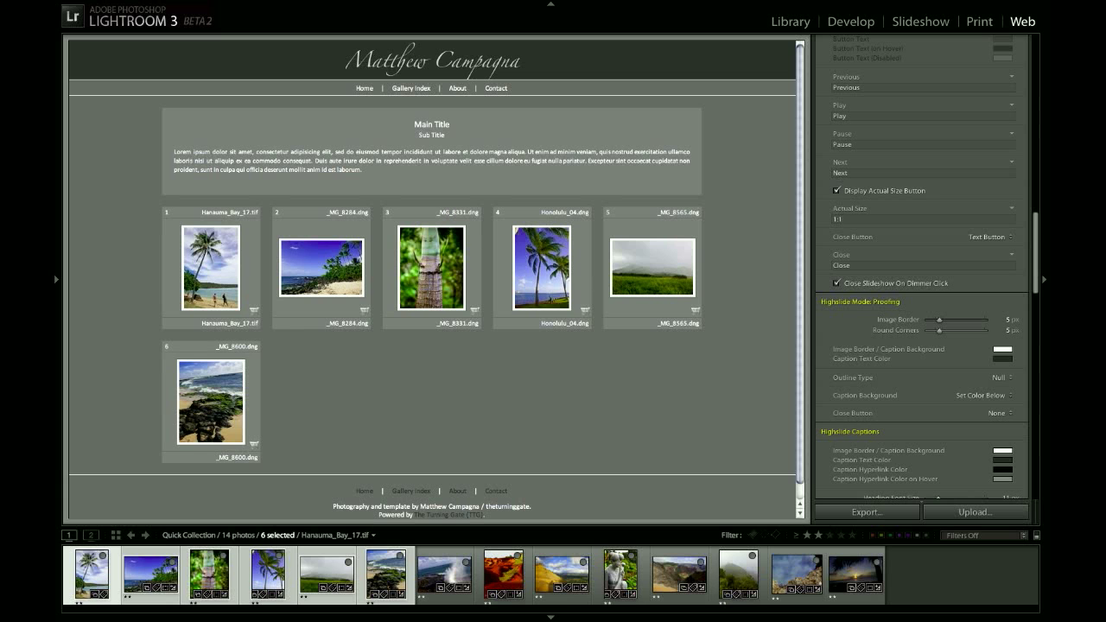
scroll(1032, 273, "up", 15)
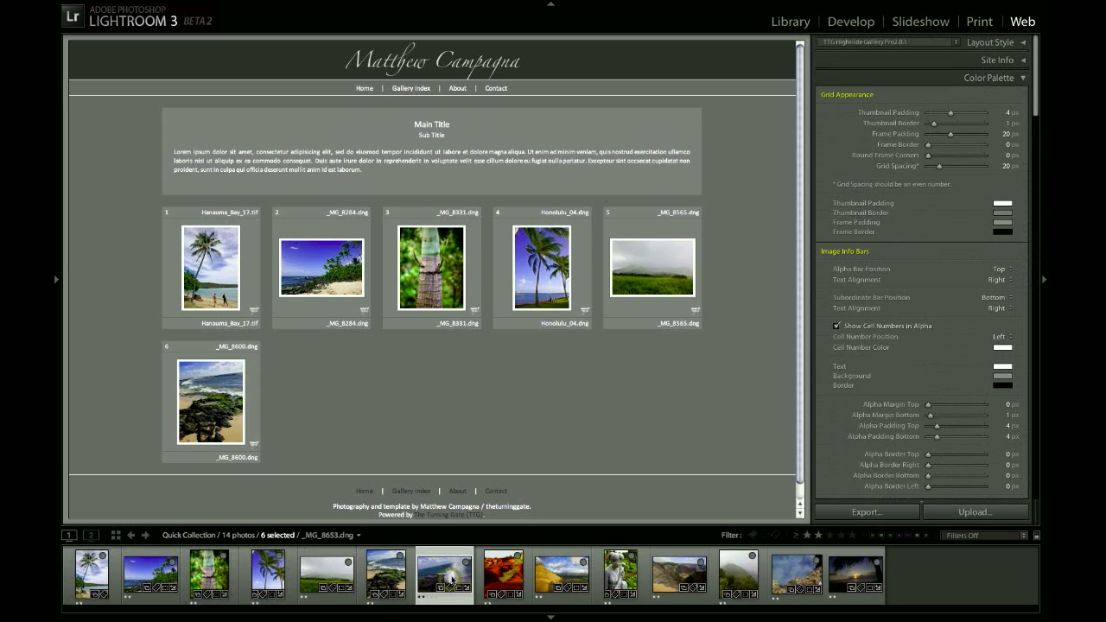
- Select the first through last filmstrip photos so all 14 appear in the gallery
left_click(100, 580)
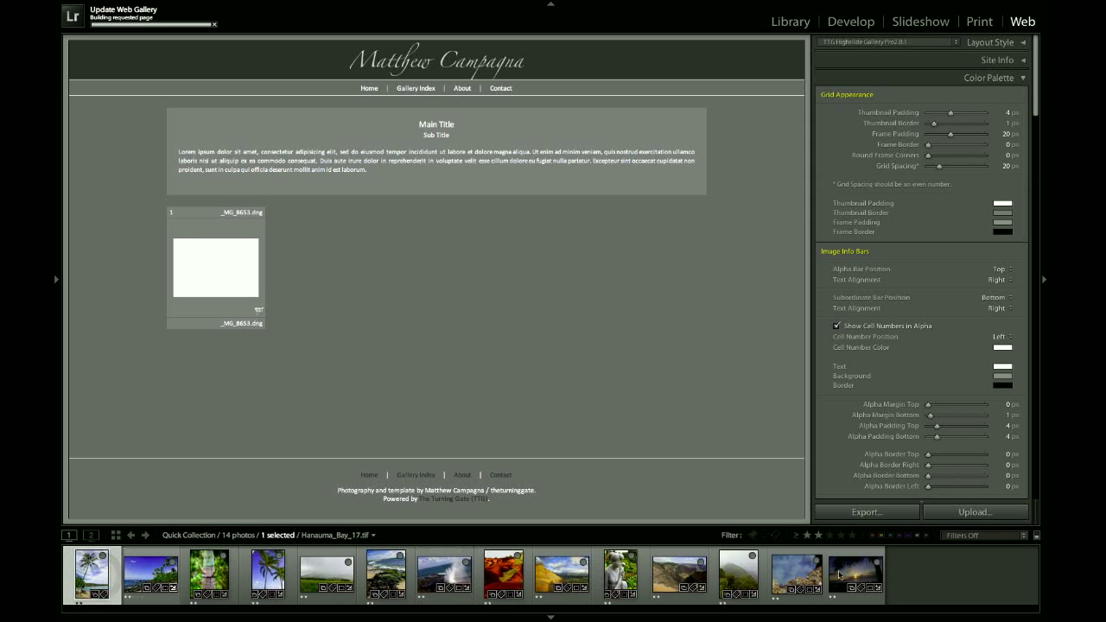
left_click(857, 569)
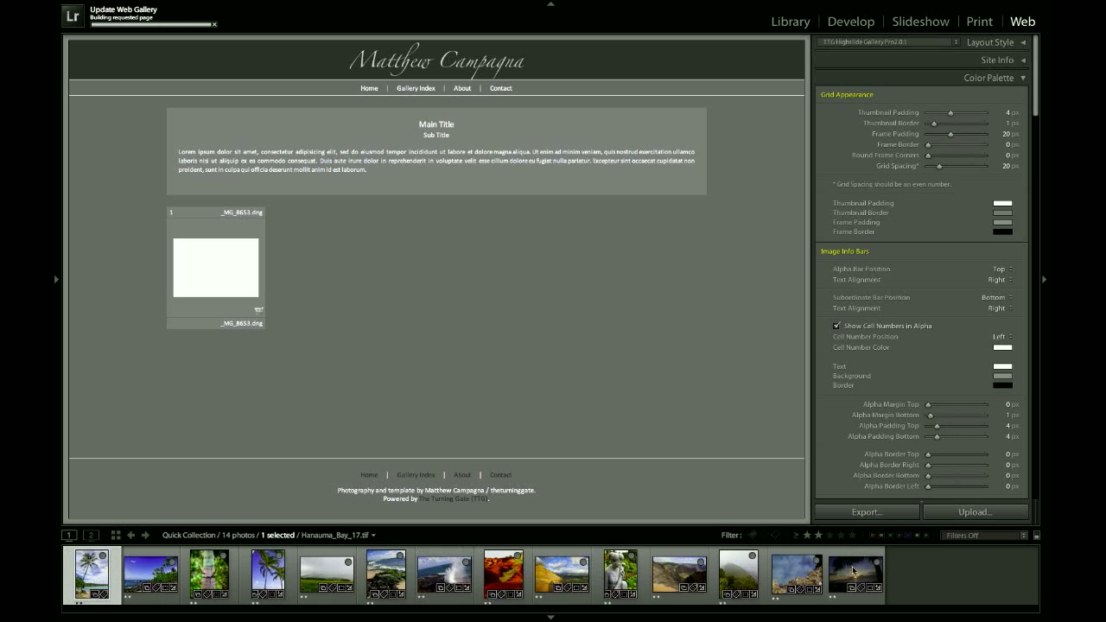
left_click(852, 570, "shift")
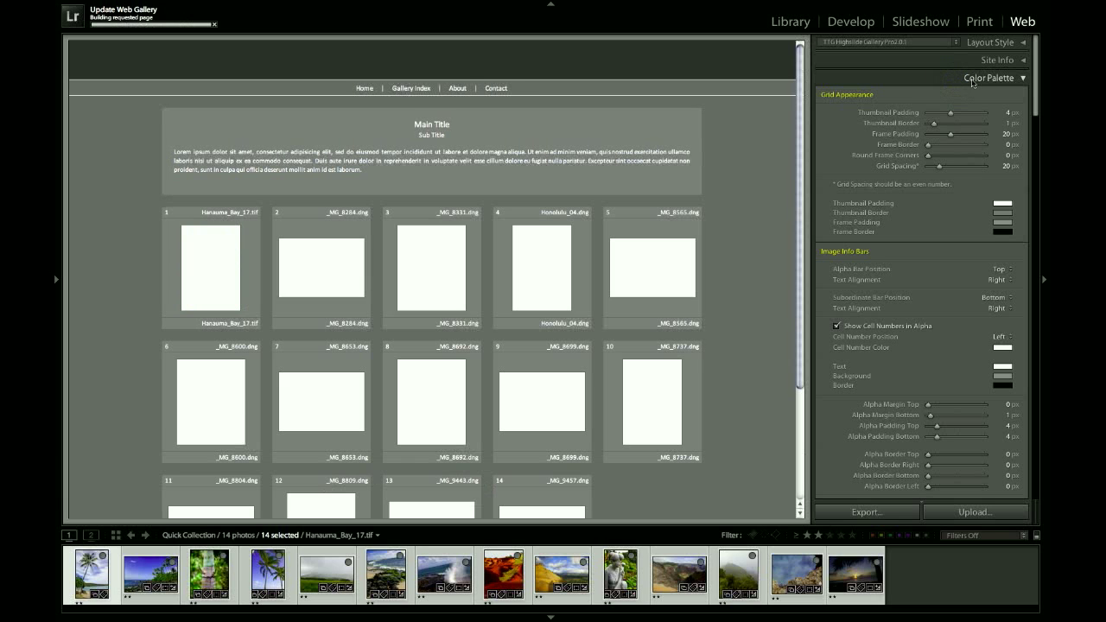
- Enter thumbnail.jpg as the Album Thumbnail in the Site Info settings
left_click(973, 80)
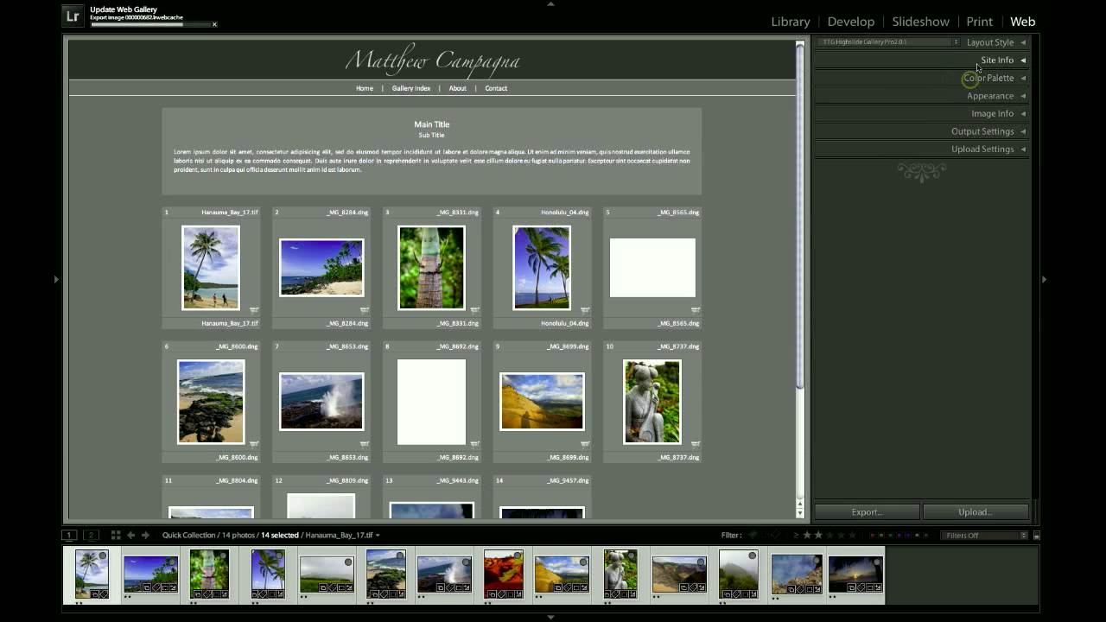
left_click(977, 60)
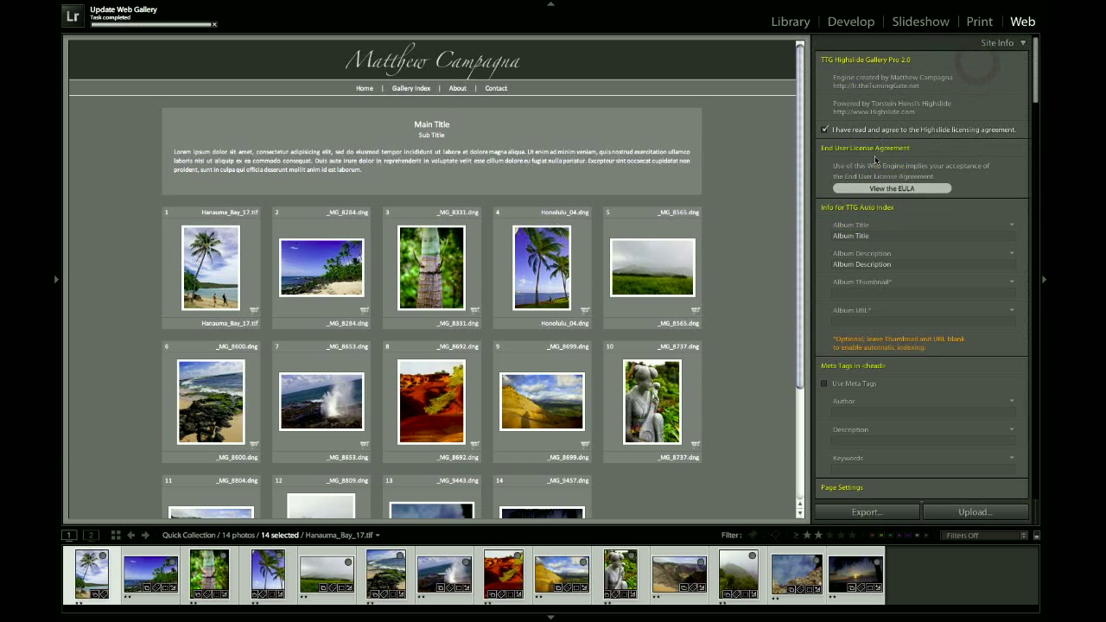
scroll(877, 152, "down", 3)
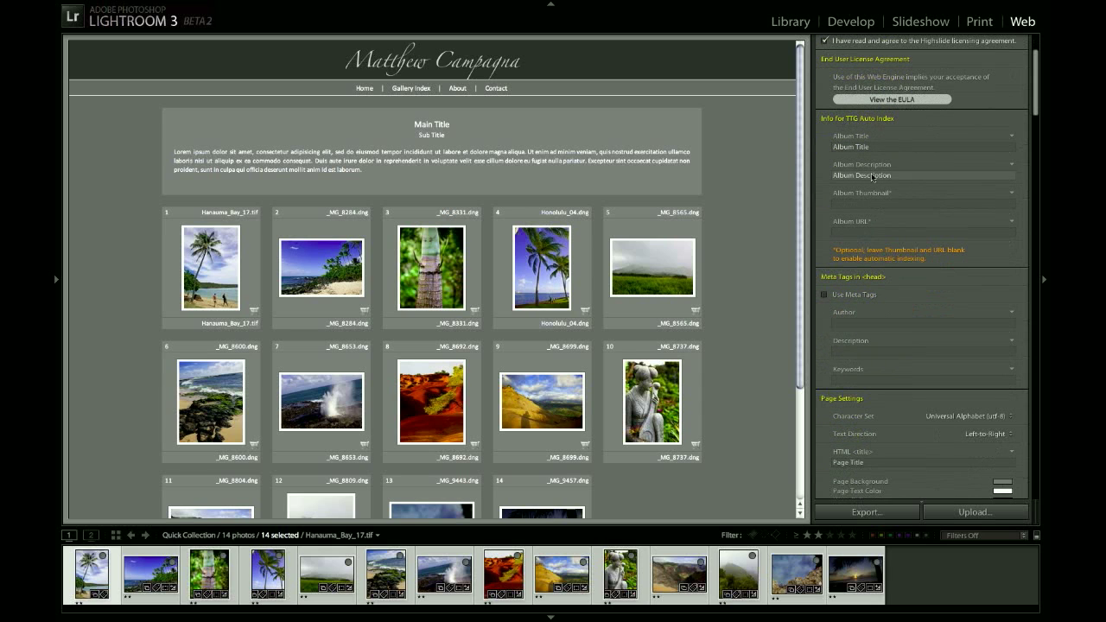
left_click(853, 205)
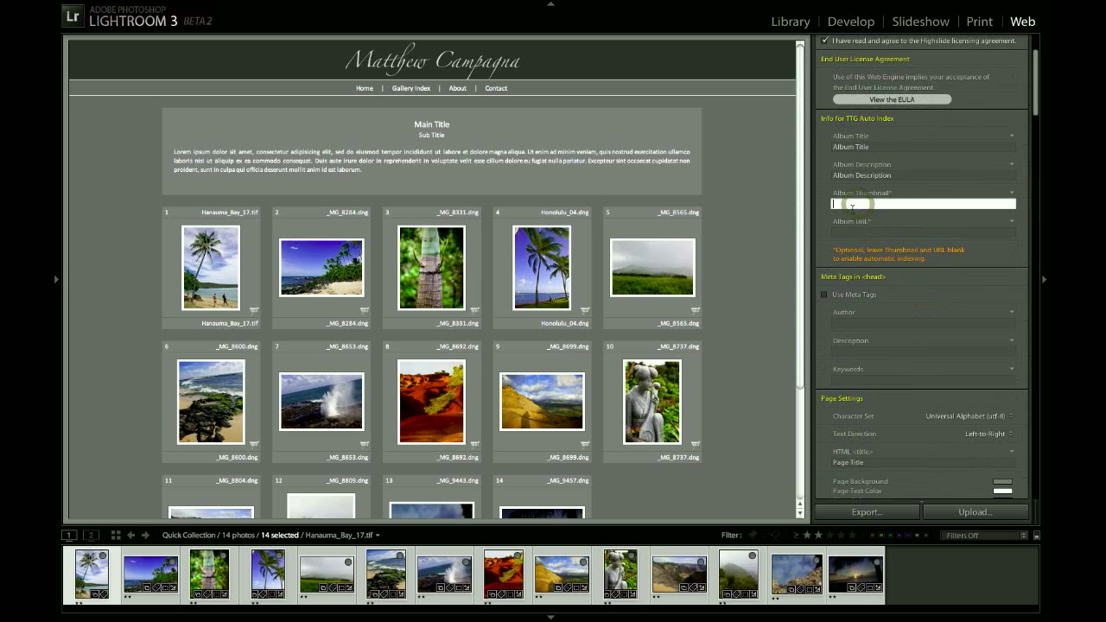
type("thumbnail.jpg")
key("Return")
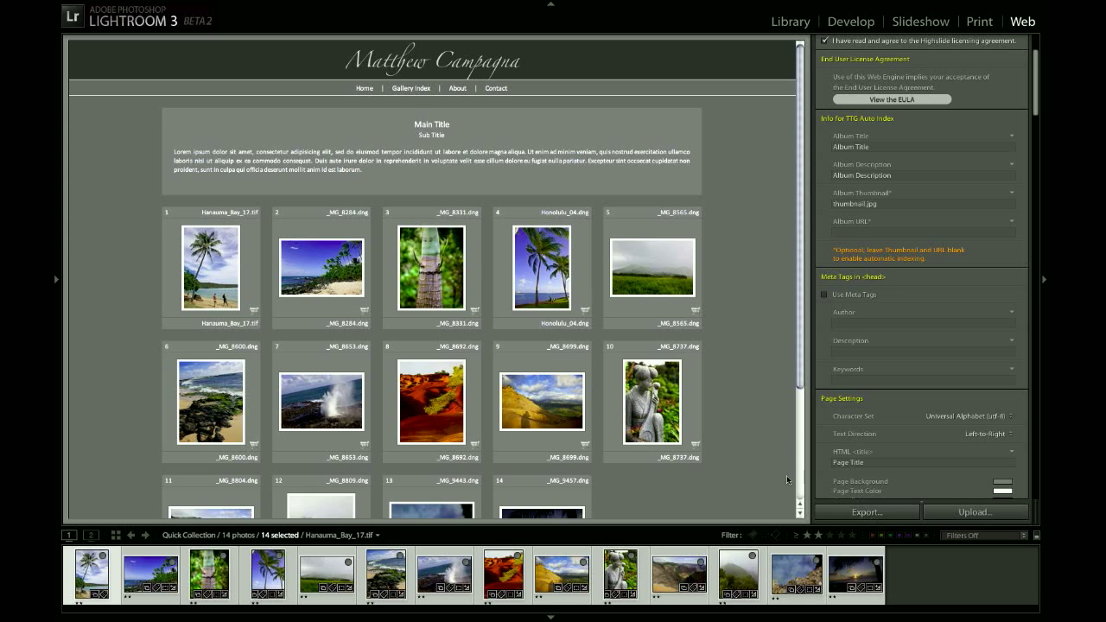
left_click(748, 321)
- Select the statue photo _MG_8737 in the Library grid, make a virtual copy, and open Crop
key("g")
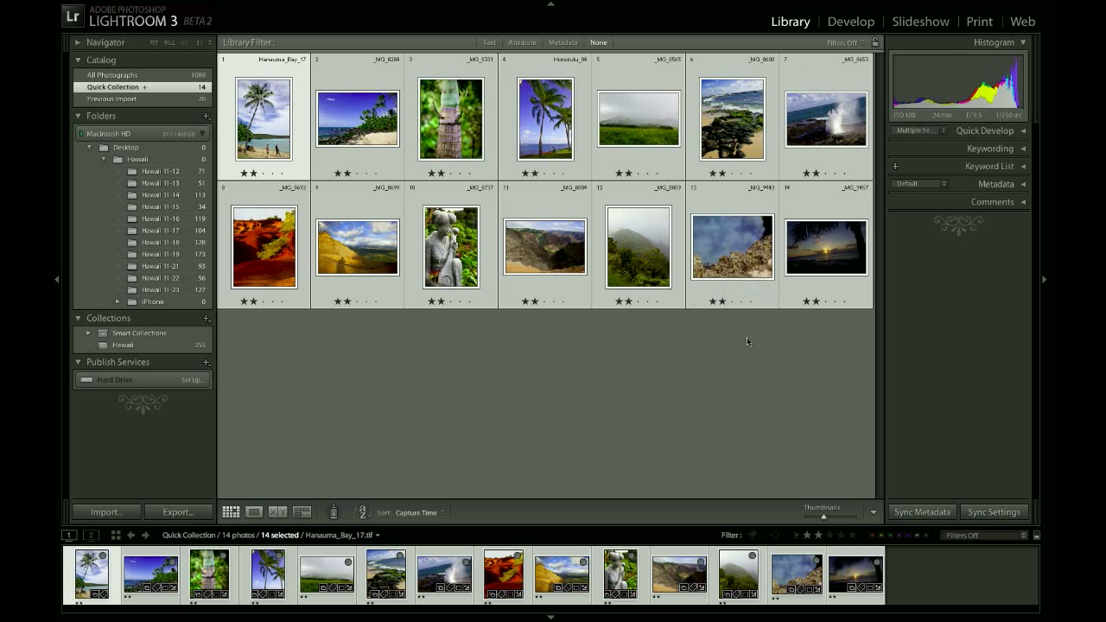
left_click(751, 363)
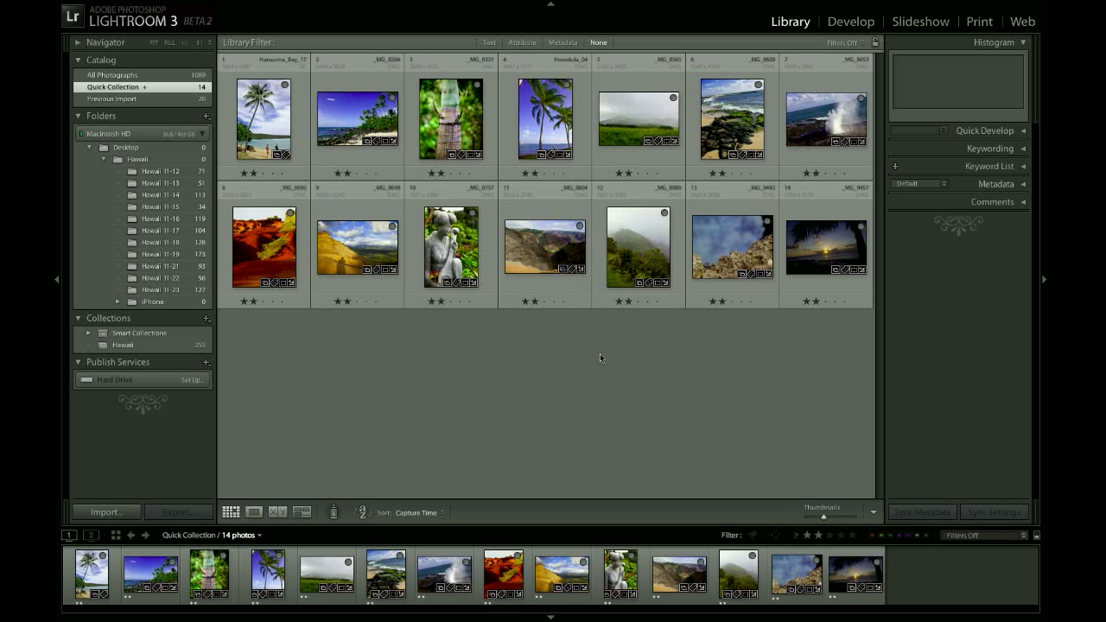
left_click(451, 247)
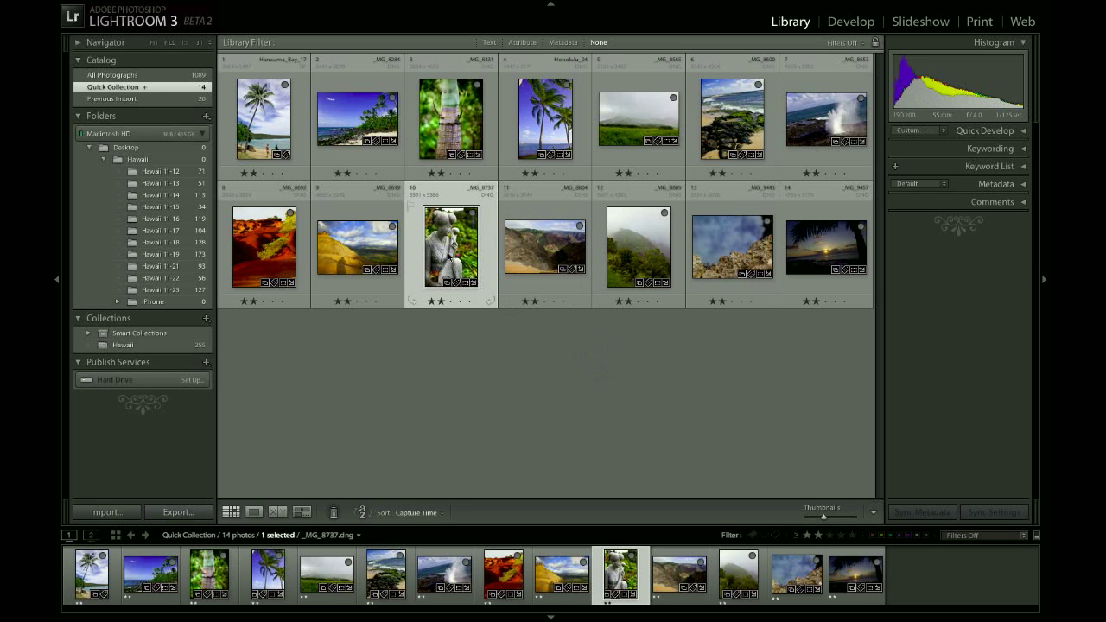
key("r")
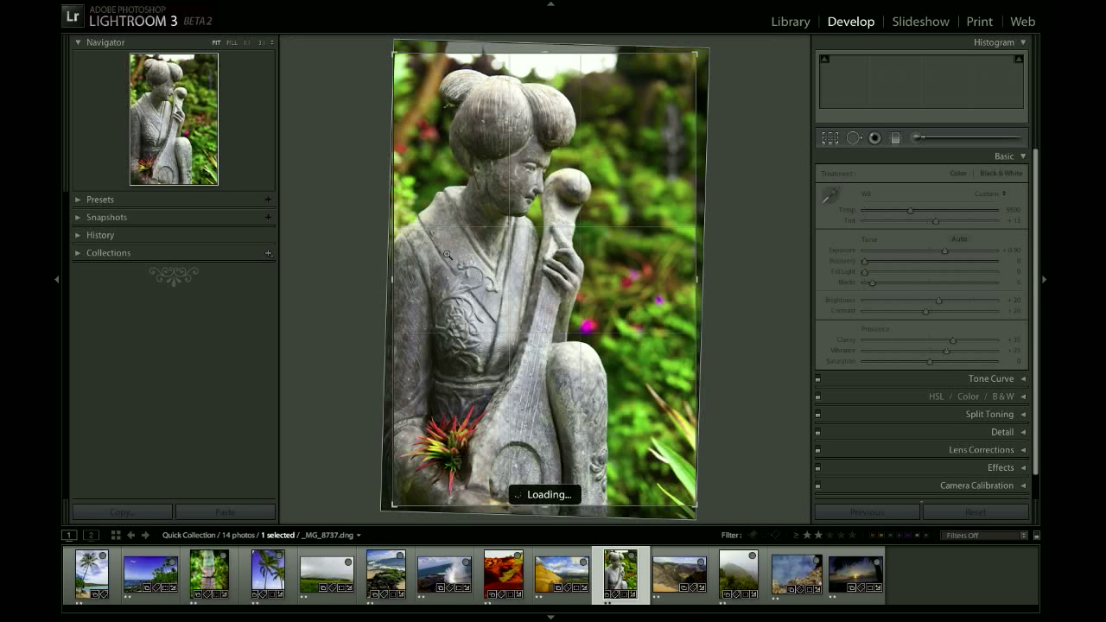
key("g")
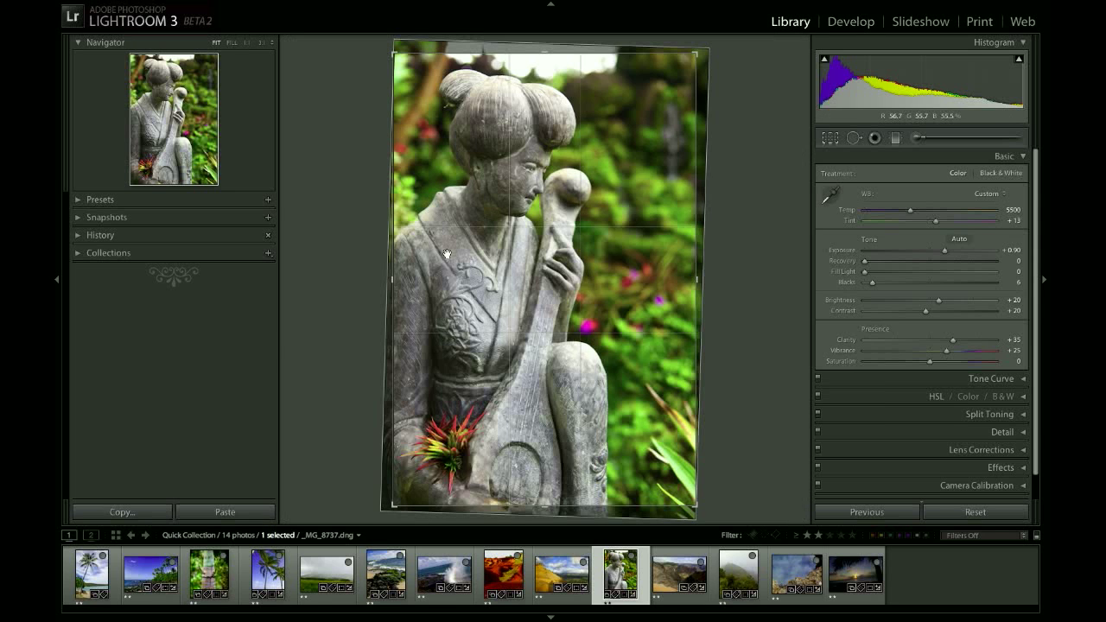
key("super+apostrophe")
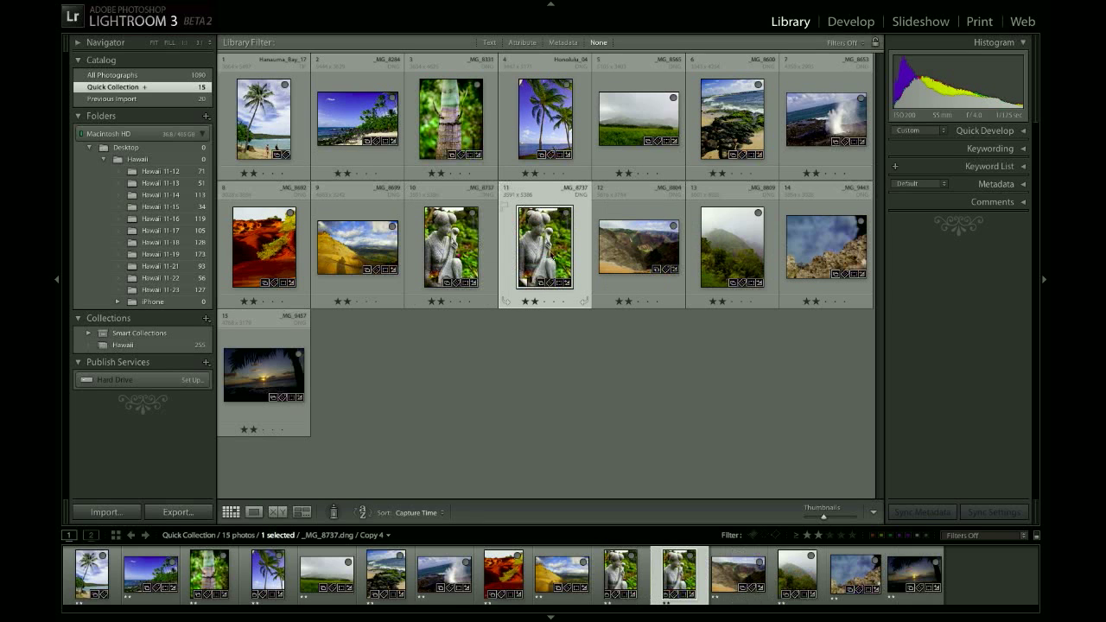
key("r")
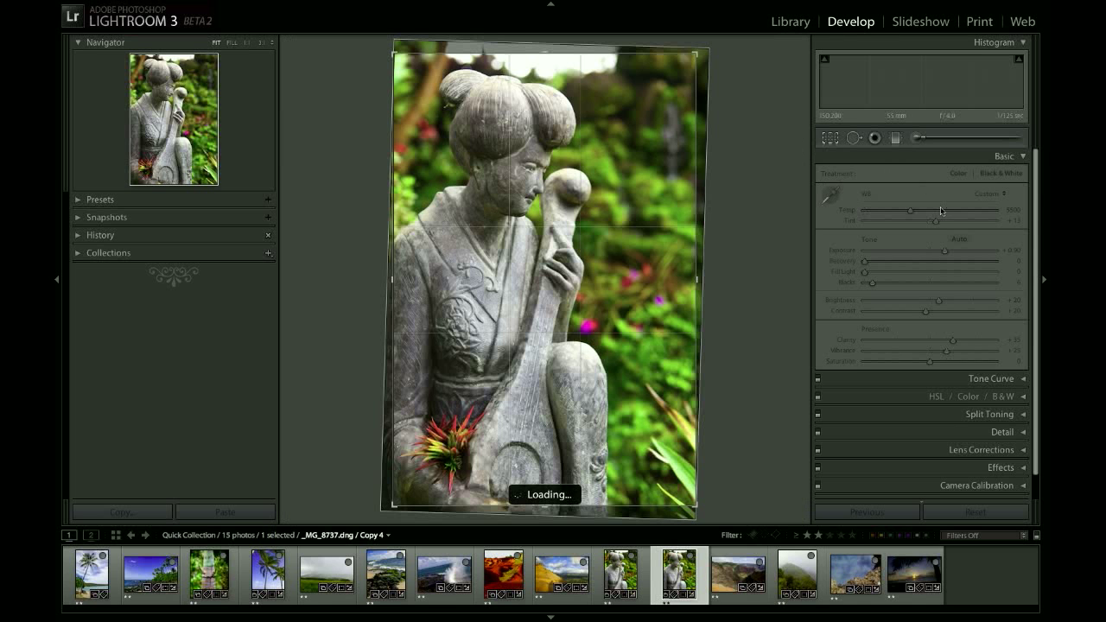
- Set a custom 125 × 250 crop aspect ratio on the statue copy
left_click(984, 178)
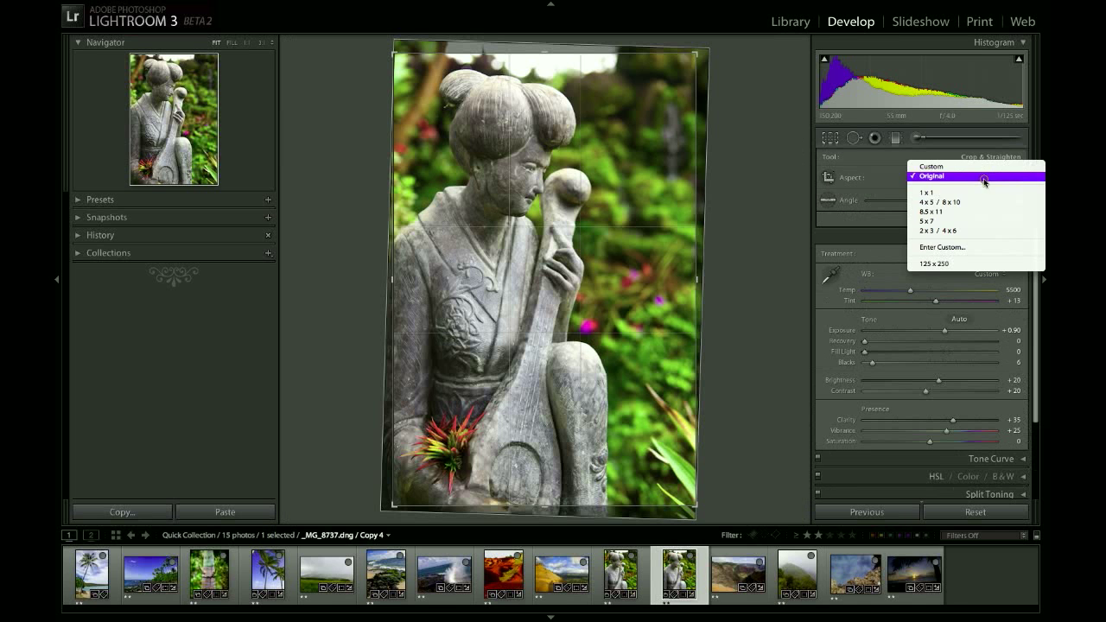
left_click(953, 246)
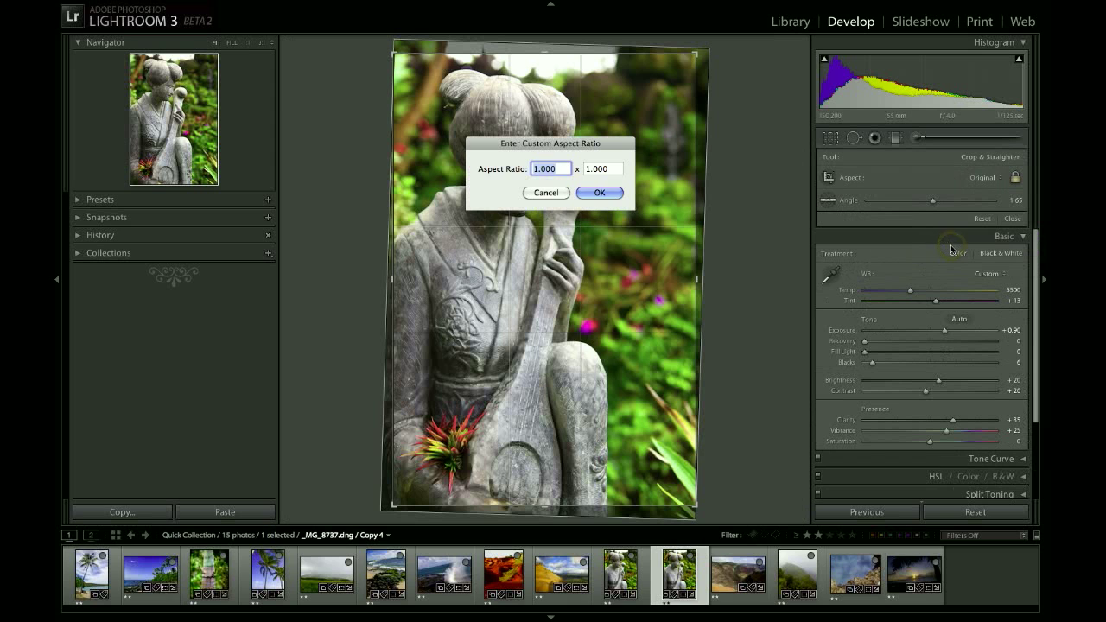
type("125")
key("Tab")
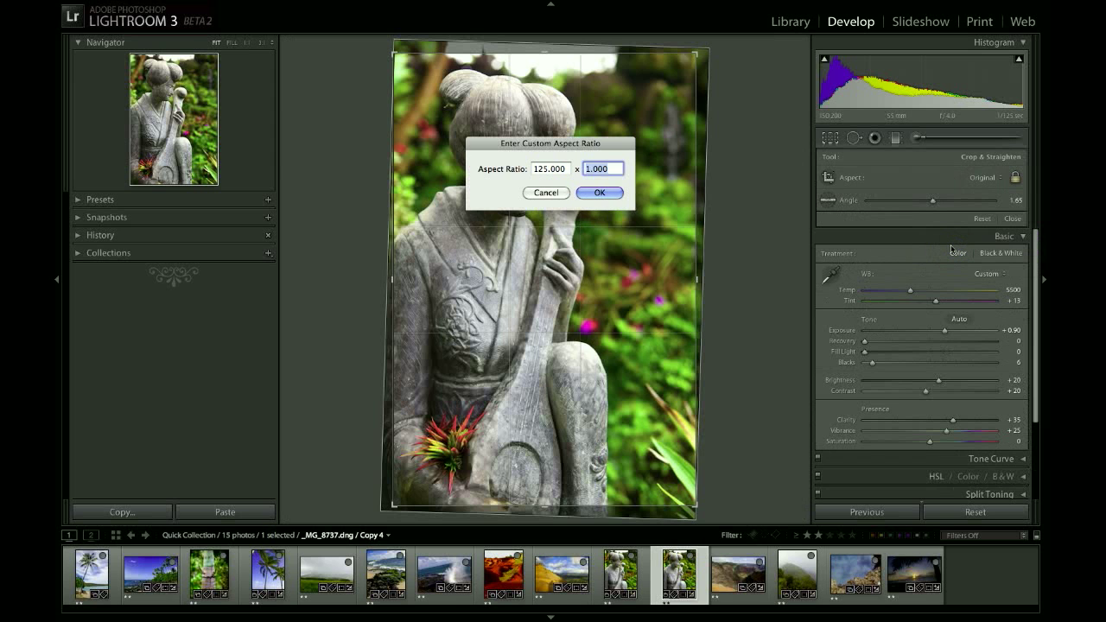
type("250")
key("Return")
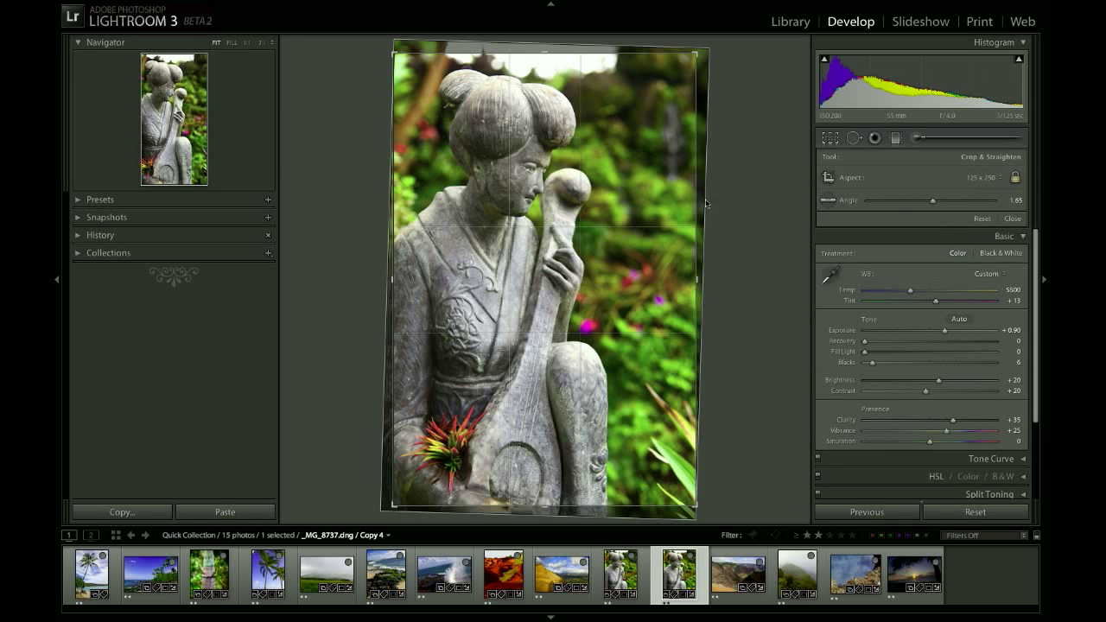
key("l")
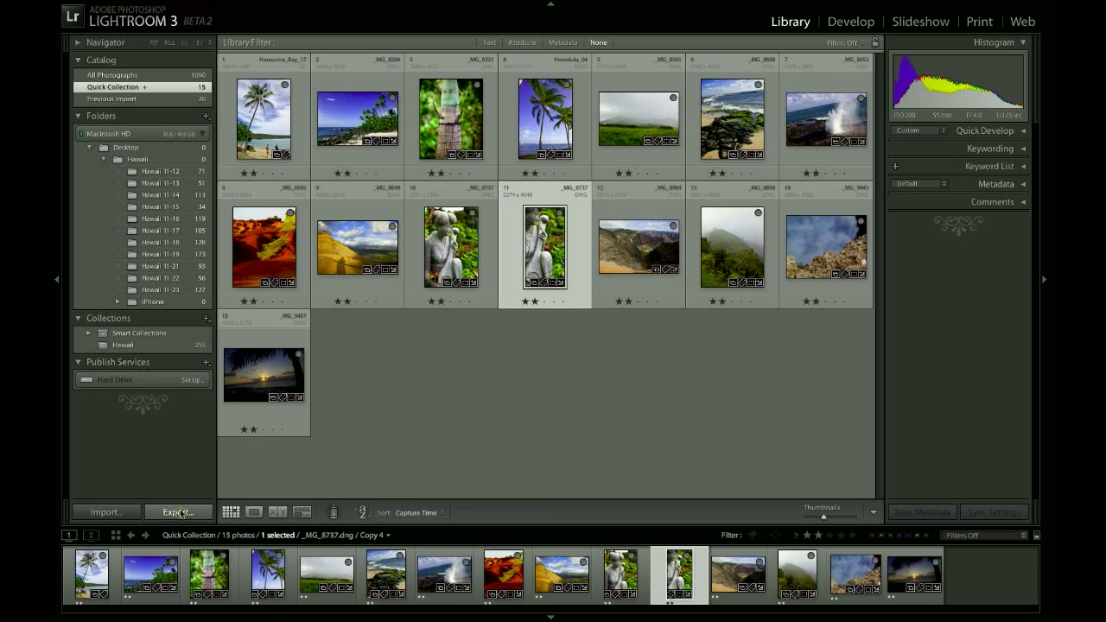
- In Export, name the file 'thumbnail' and keep JPEG as the format
left_click(178, 512)
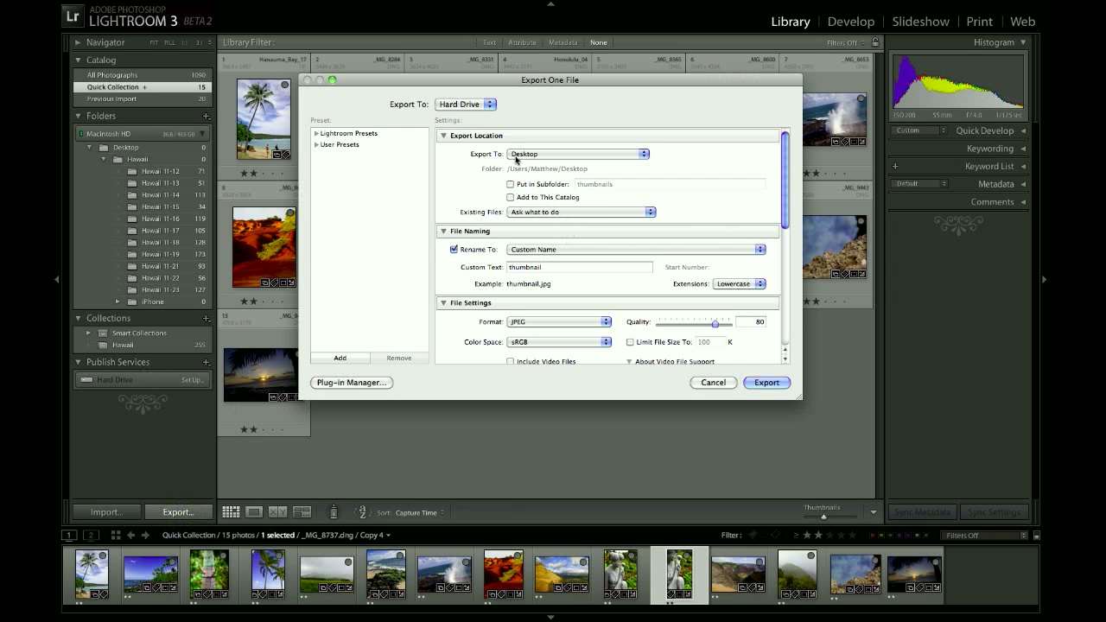
scroll(542, 207, "down", 1)
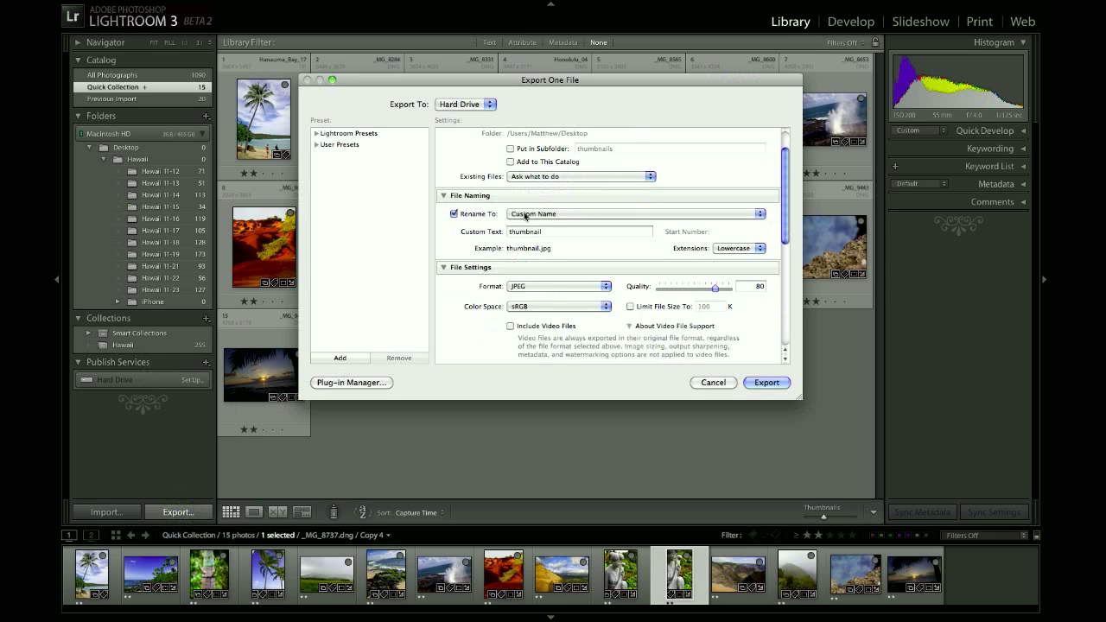
double_click(530, 231)
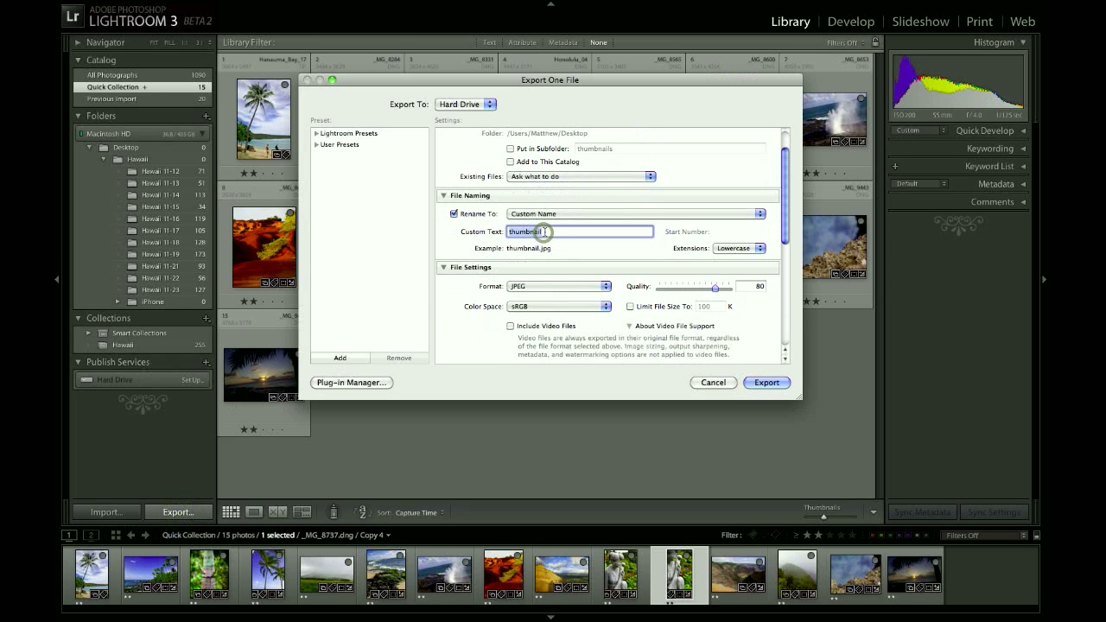
scroll(474, 259, "down", 1)
left_click(546, 268)
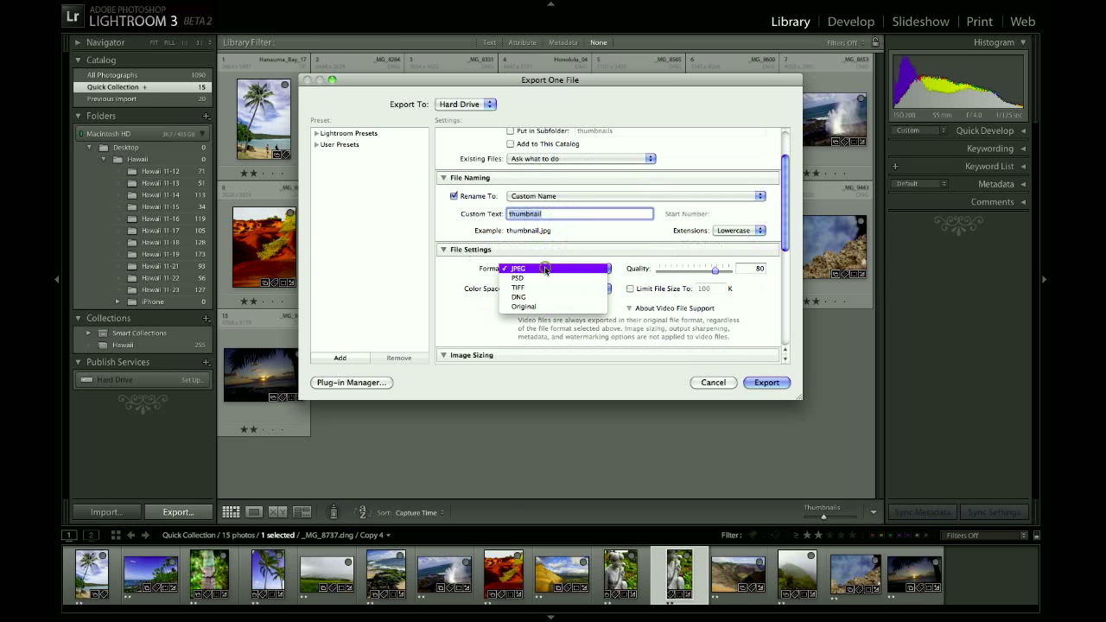
left_click(544, 268)
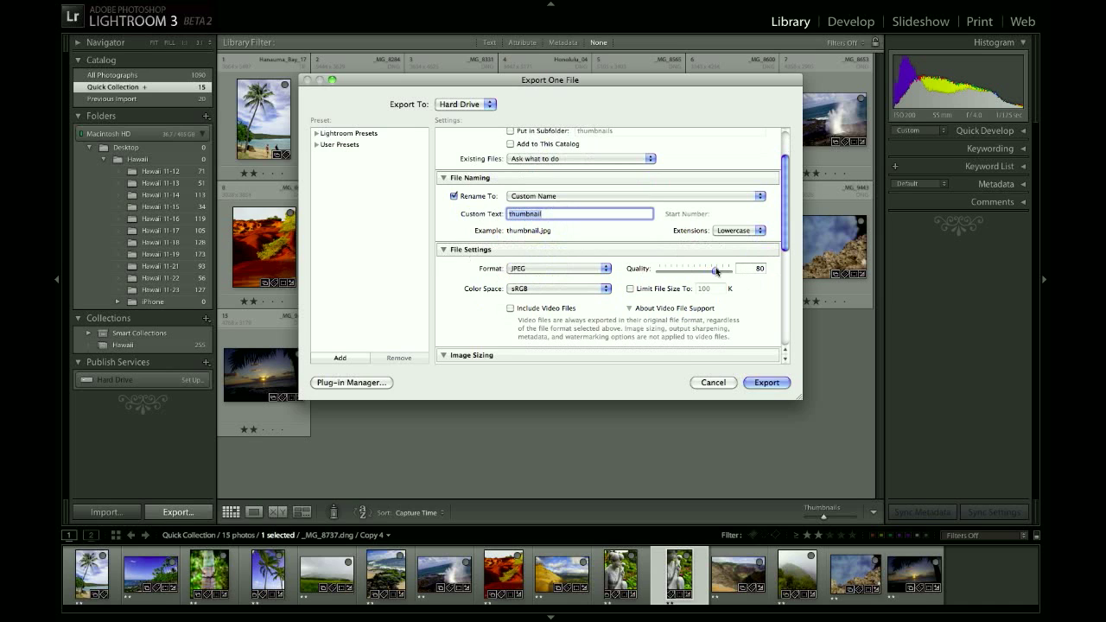
left_click(741, 295)
- Resize to fit 125 × 250 pixels and export the thumbnail to the desktop
scroll(741, 294, "down", 3)
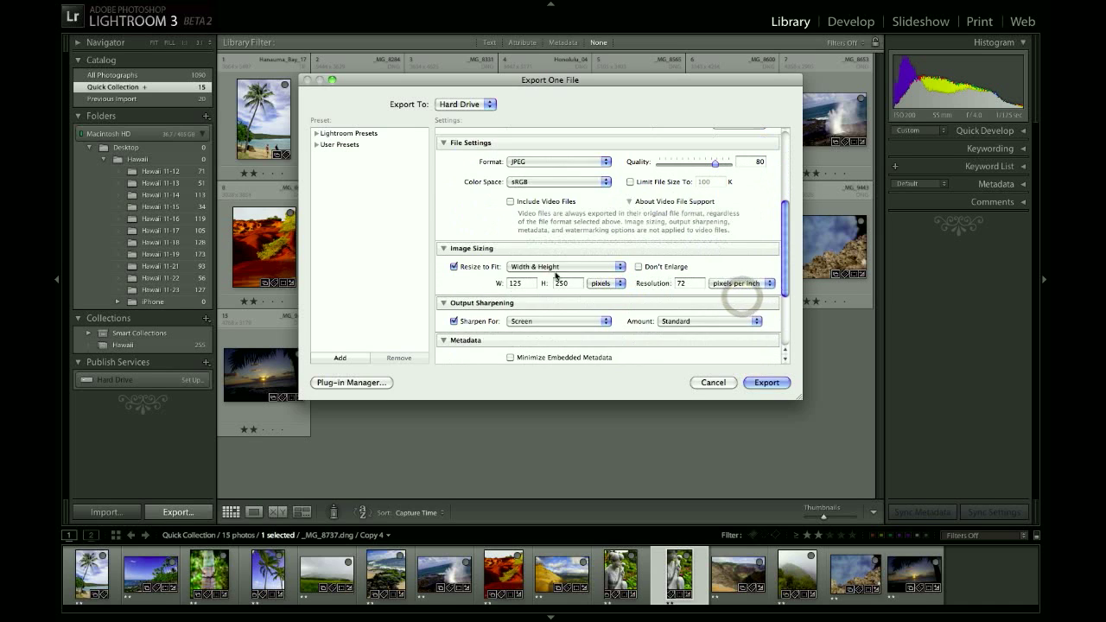
left_click(454, 267)
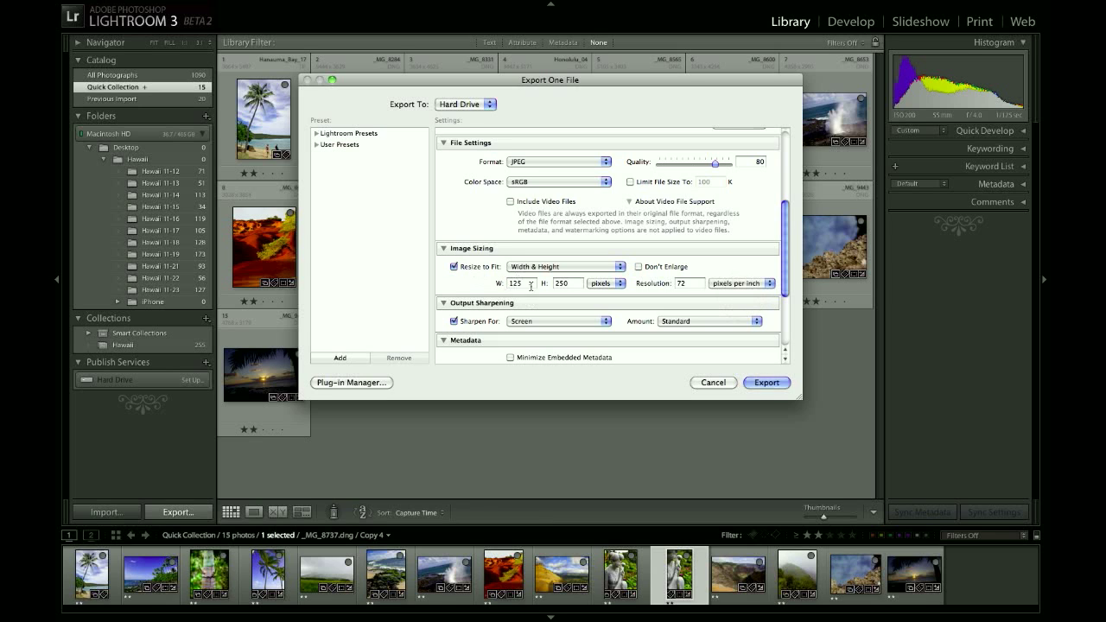
double_click(529, 284)
key("Tab")
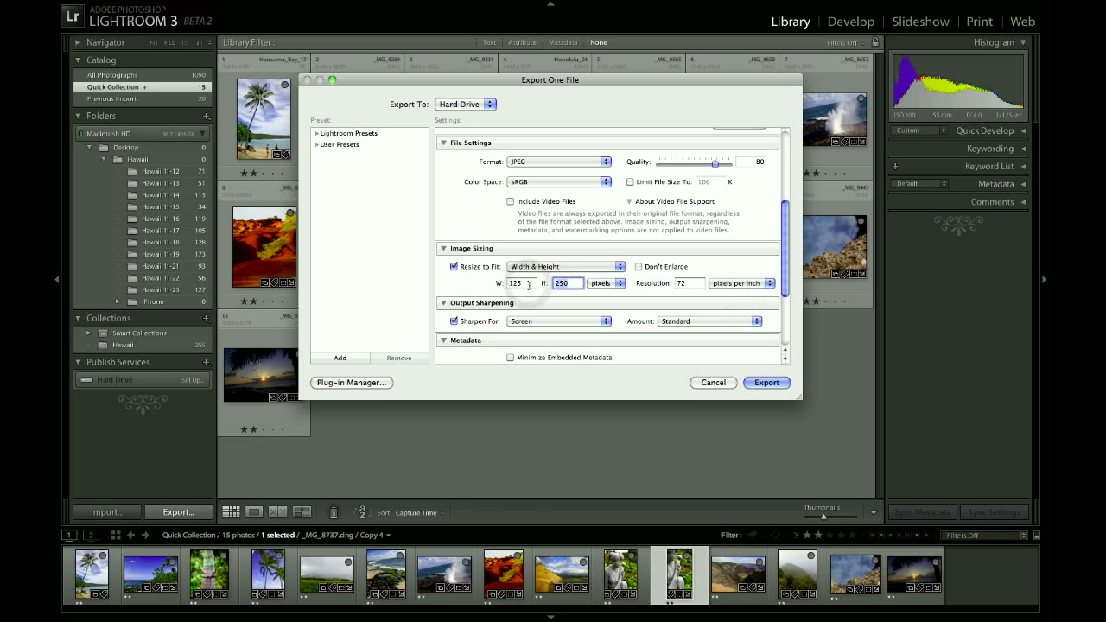
type("250")
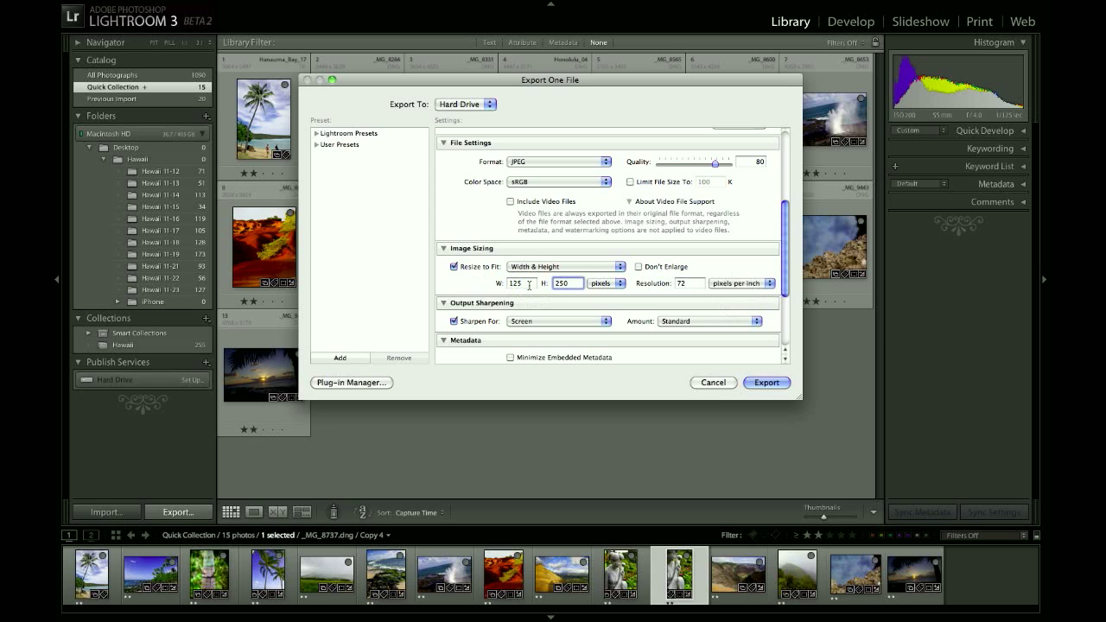
left_click(764, 383)
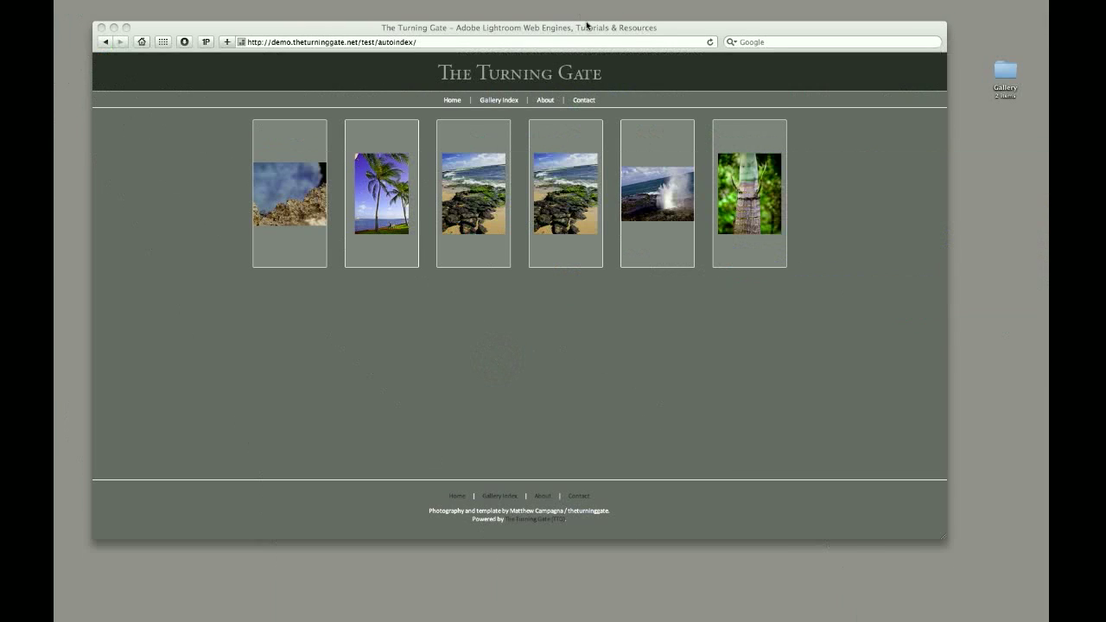
- Drag thumbnail.jpg from the desktop into the Gallery folder
left_click_drag(618, 29, 587, 26)
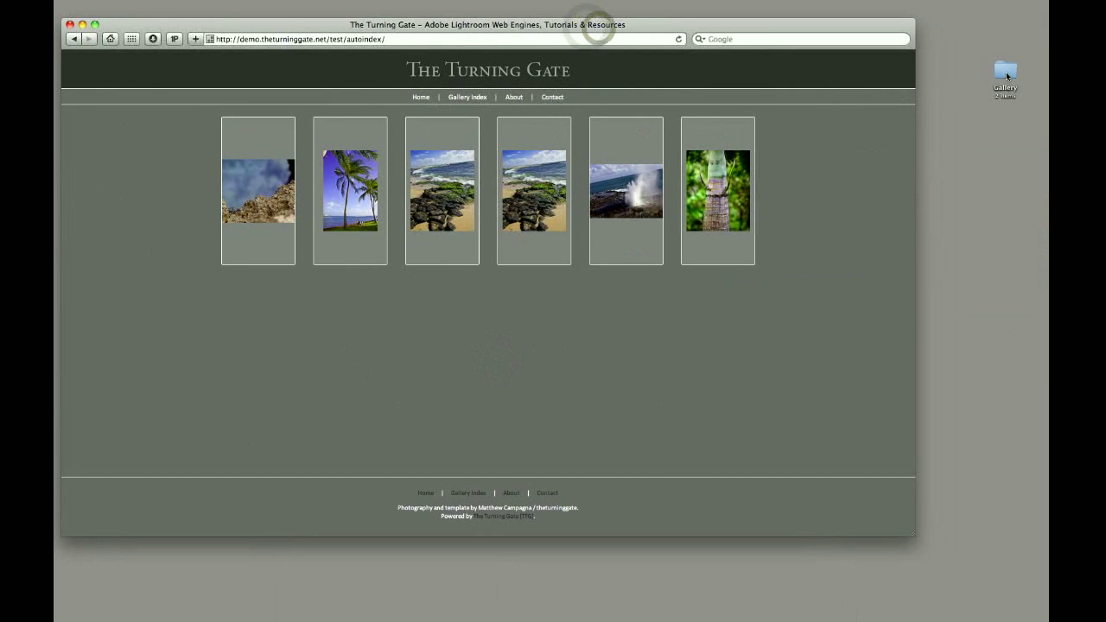
left_click(1006, 72)
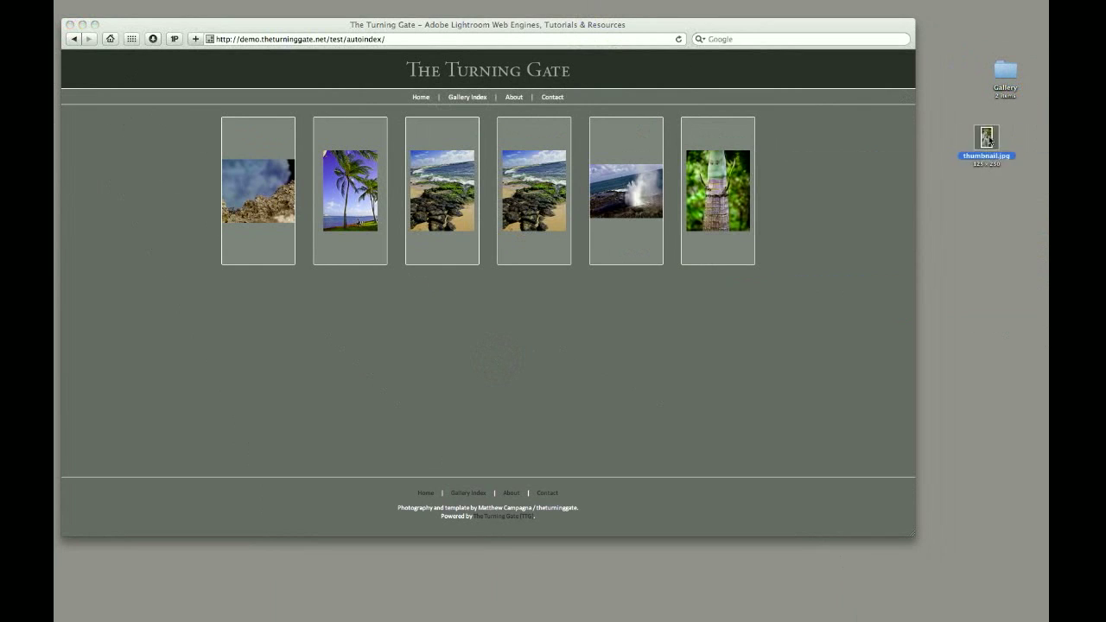
left_click(994, 177)
left_click_drag(1005, 124, 1005, 17)
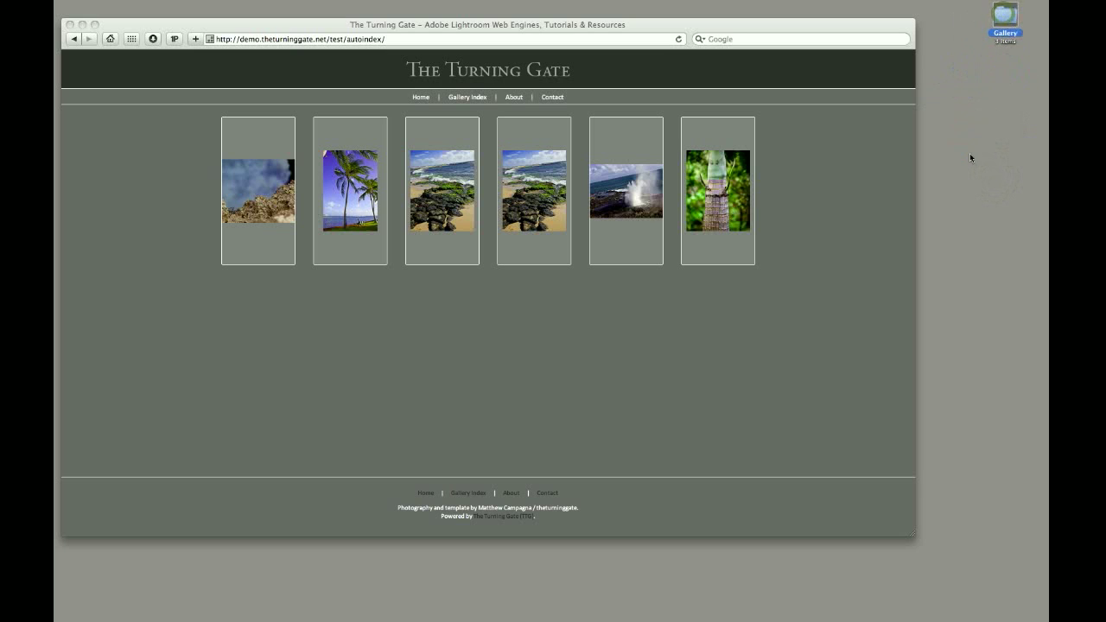
- Load the autoindex2 page in Safari by appending '2' to autoindex in the URL
left_click(706, 369)
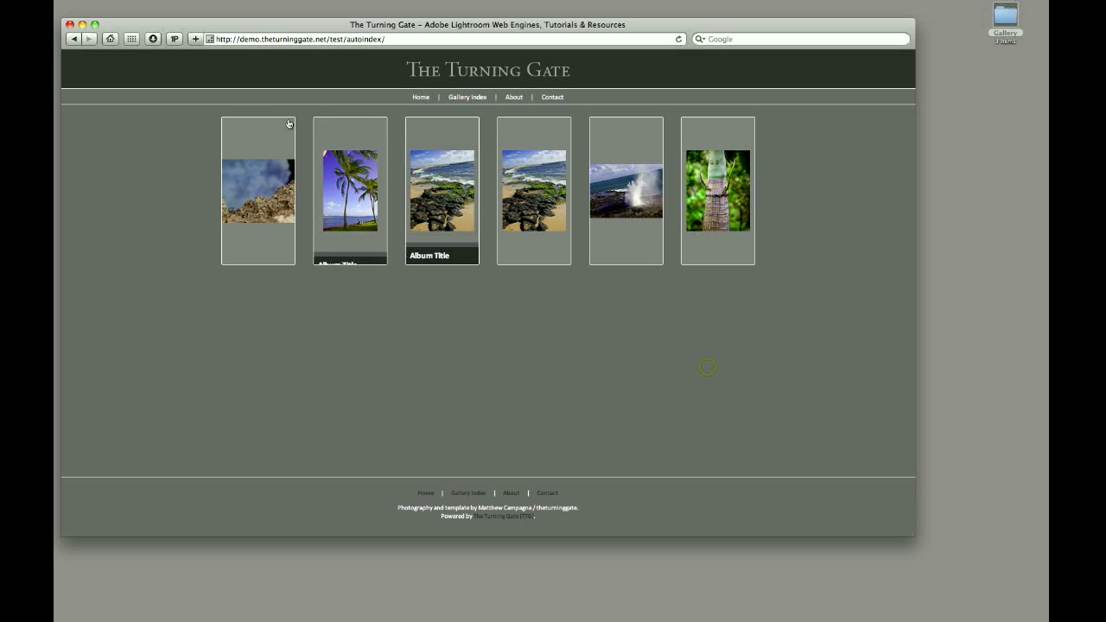
left_click(388, 38)
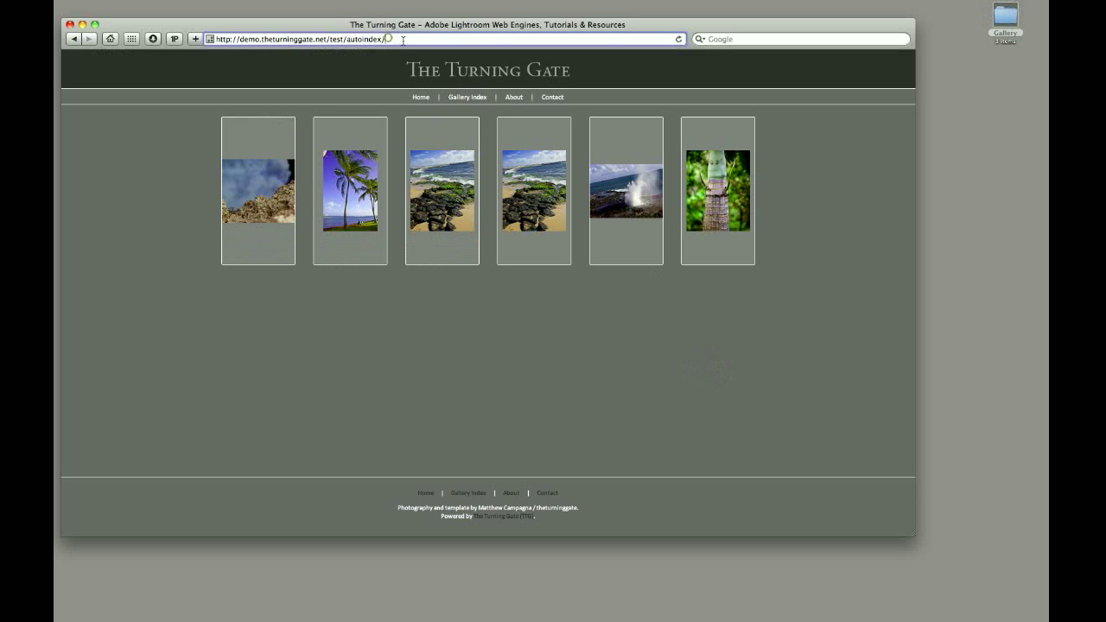
type("2")
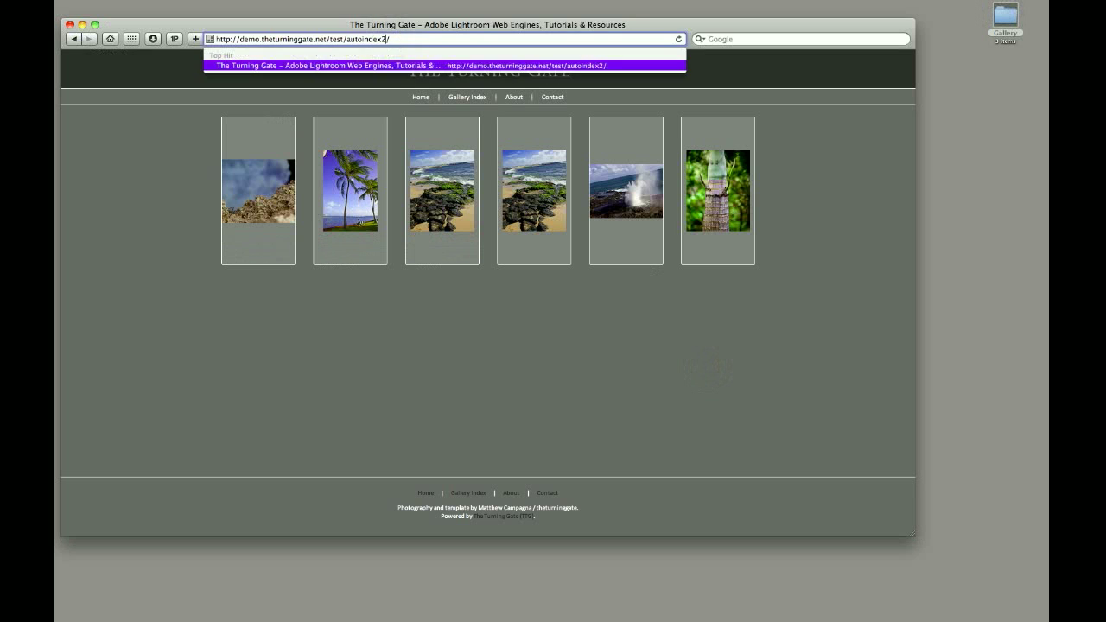
key("Return")
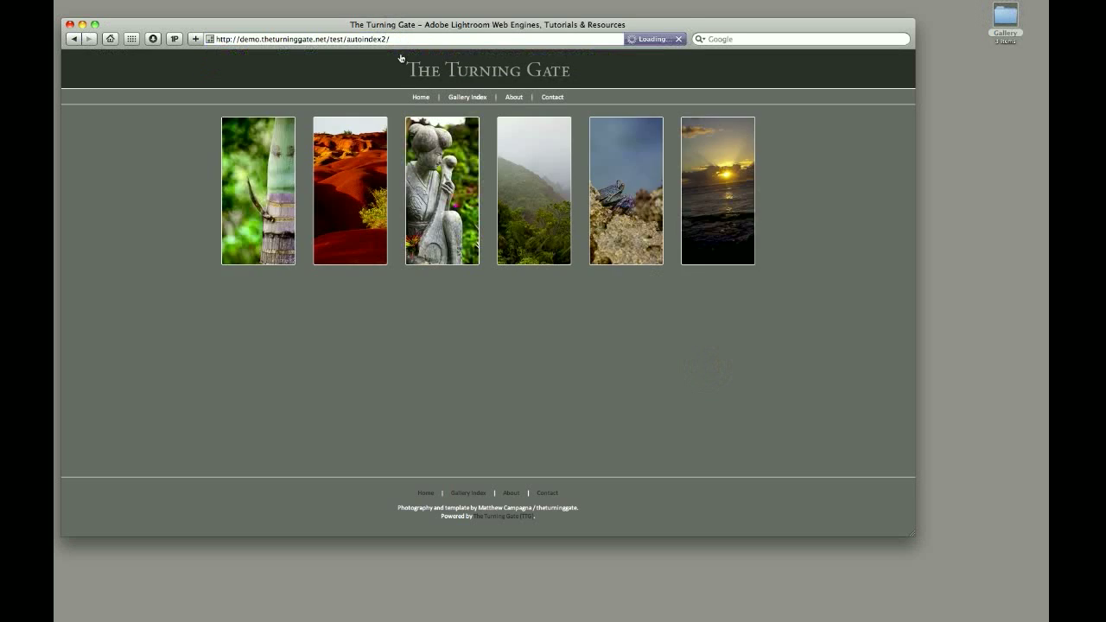